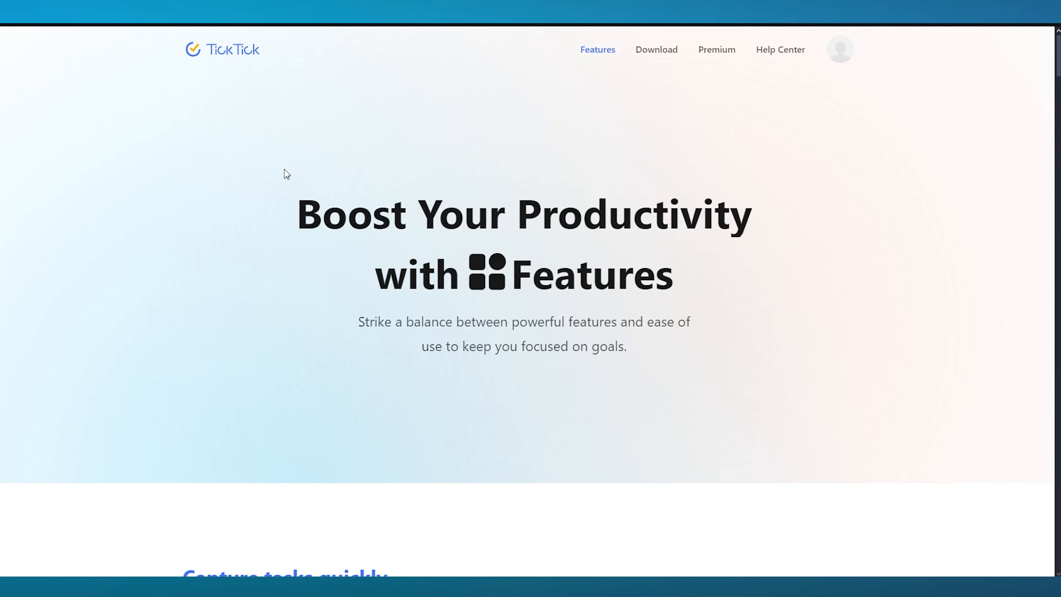
Open the TickTick Premium page and review the annual plan pricing details
scroll(286, 173, down, 1)
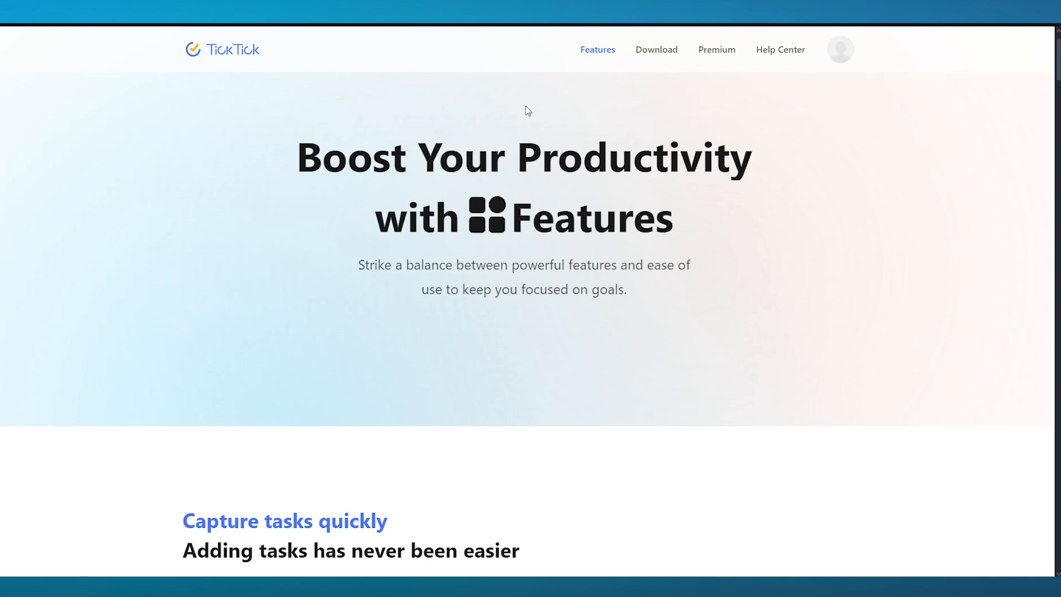
click(716, 50)
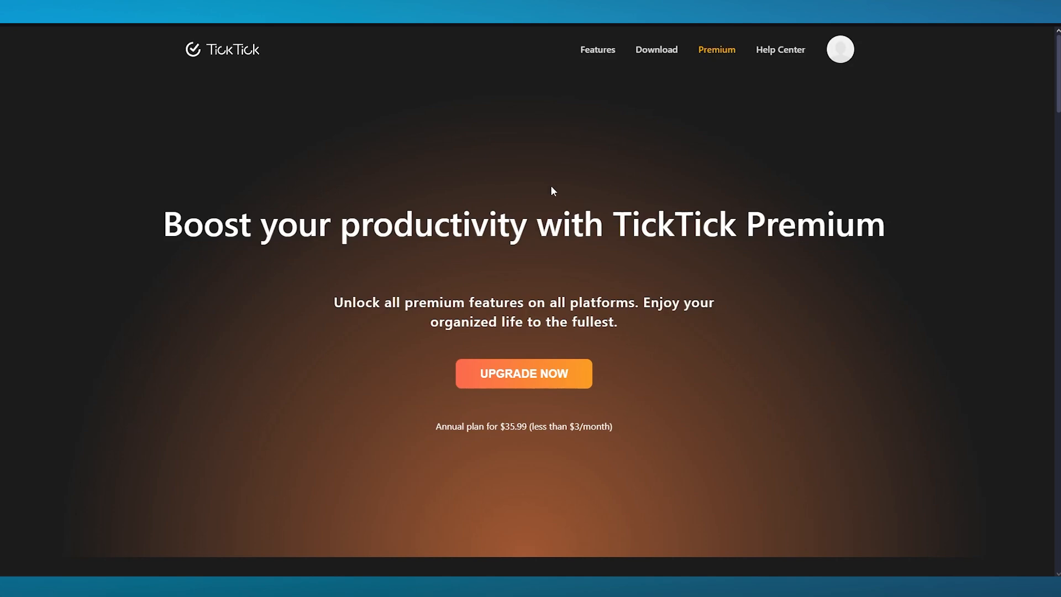
scroll(489, 206, down, 3)
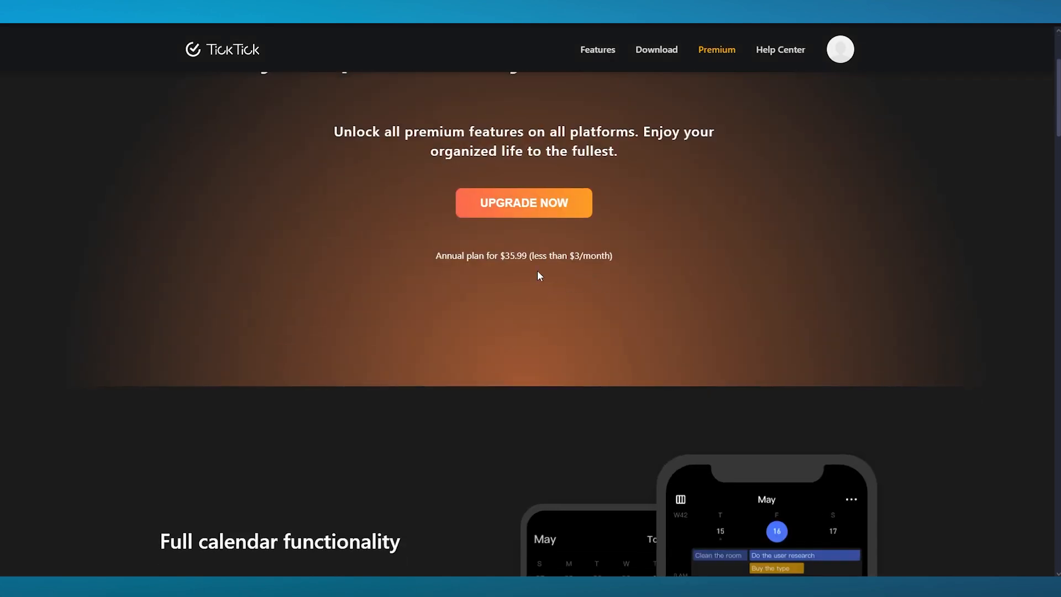
drag(554, 258, 671, 257)
click(675, 259)
scroll(515, 252, down, 5)
scroll(359, 190, up, 8)
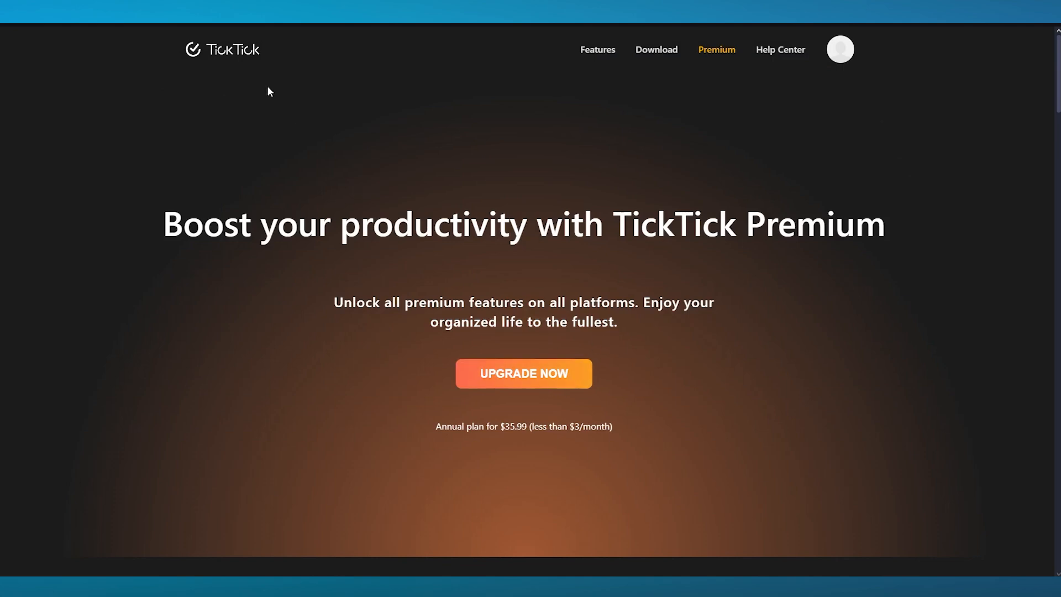
drag(428, 422, 690, 429)
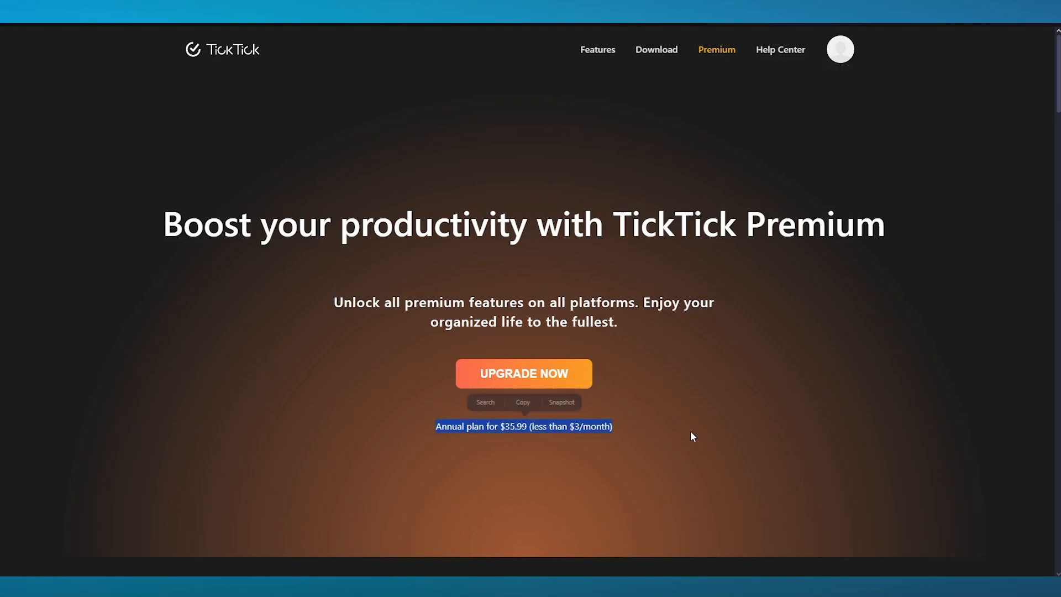
click(690, 430)
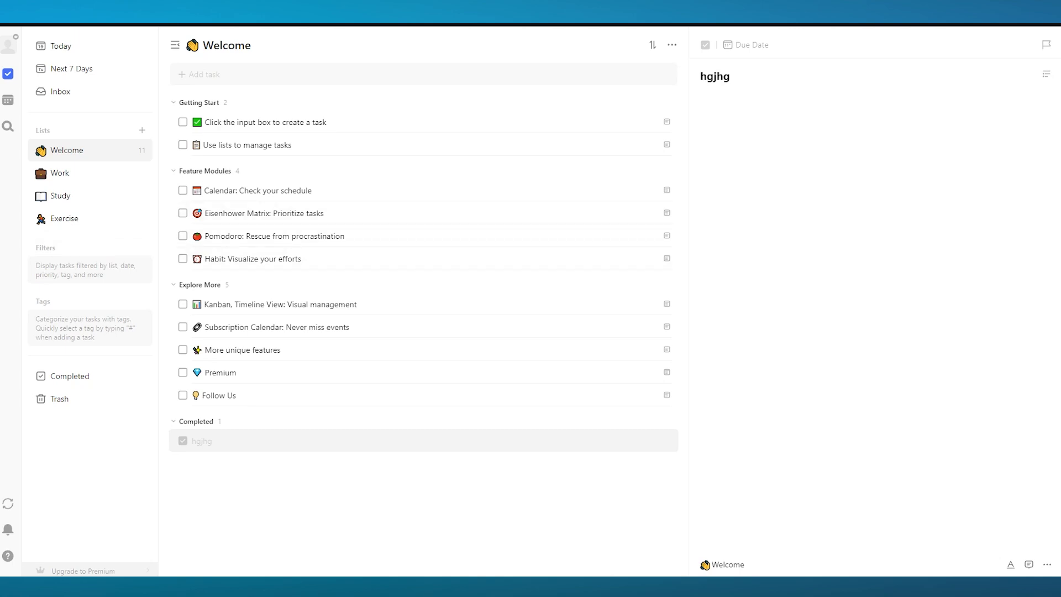
Add a task named "Drivers license" to the Welcome list
click(266, 73)
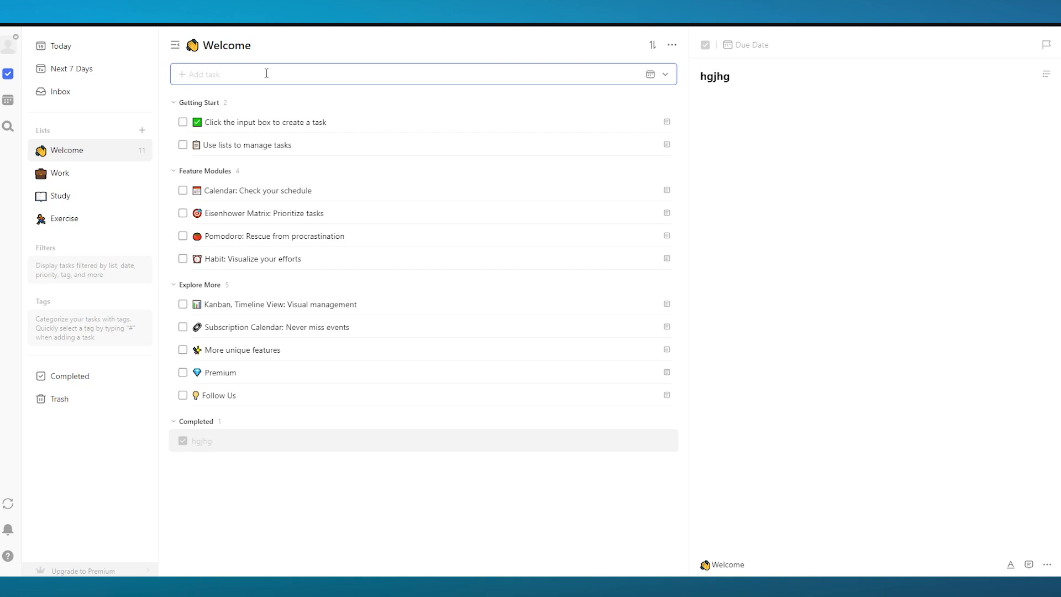
text(Drivers license)
key(Return)
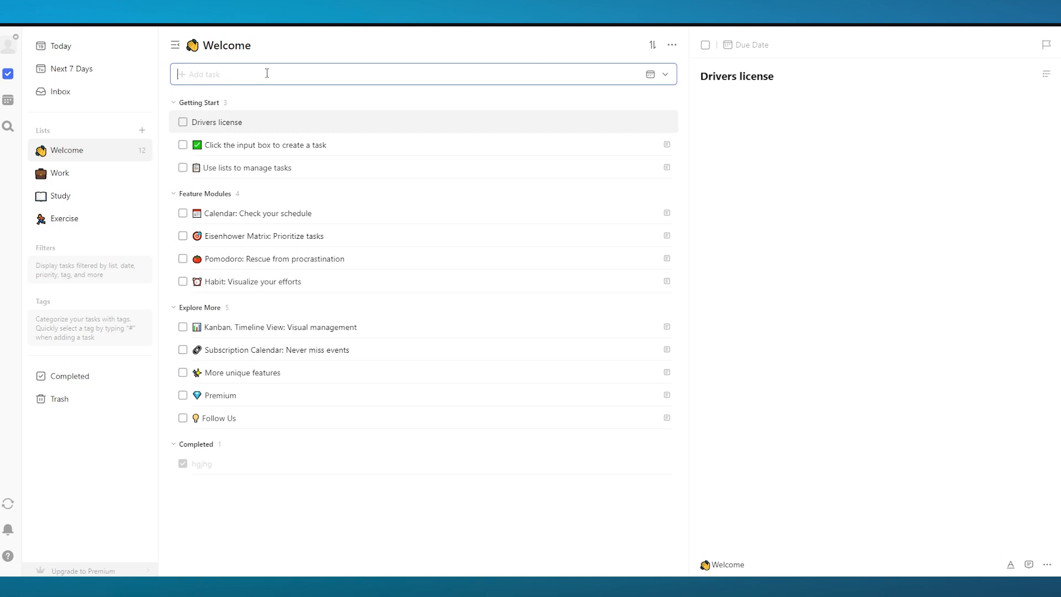
Give the Drivers license task checklist items "learning rules" and "having practice on the road"
click(966, 127)
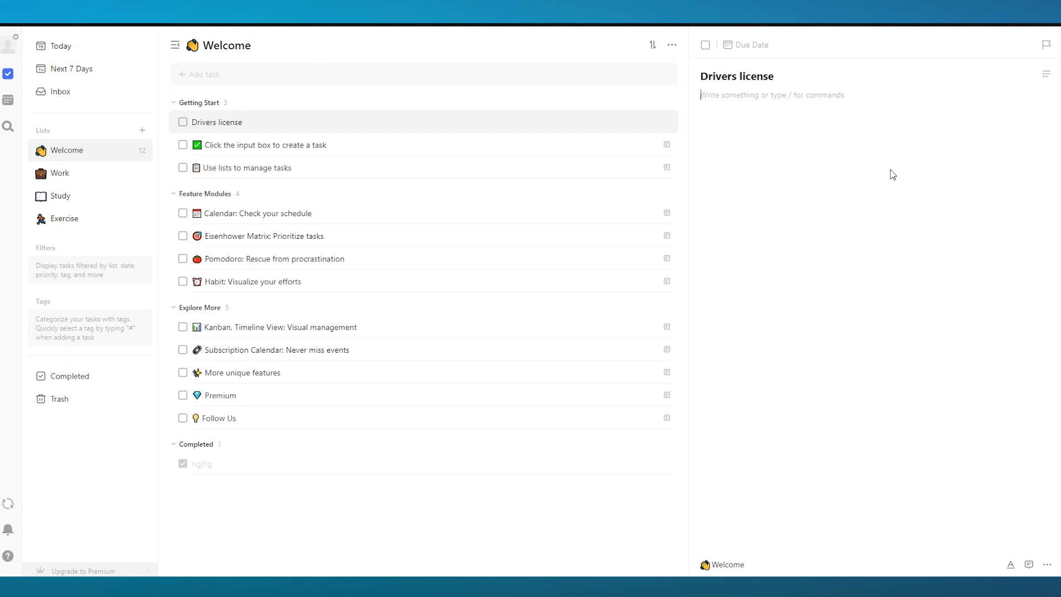
click(804, 97)
text(learning rules)
key(Return)
text(having practice )
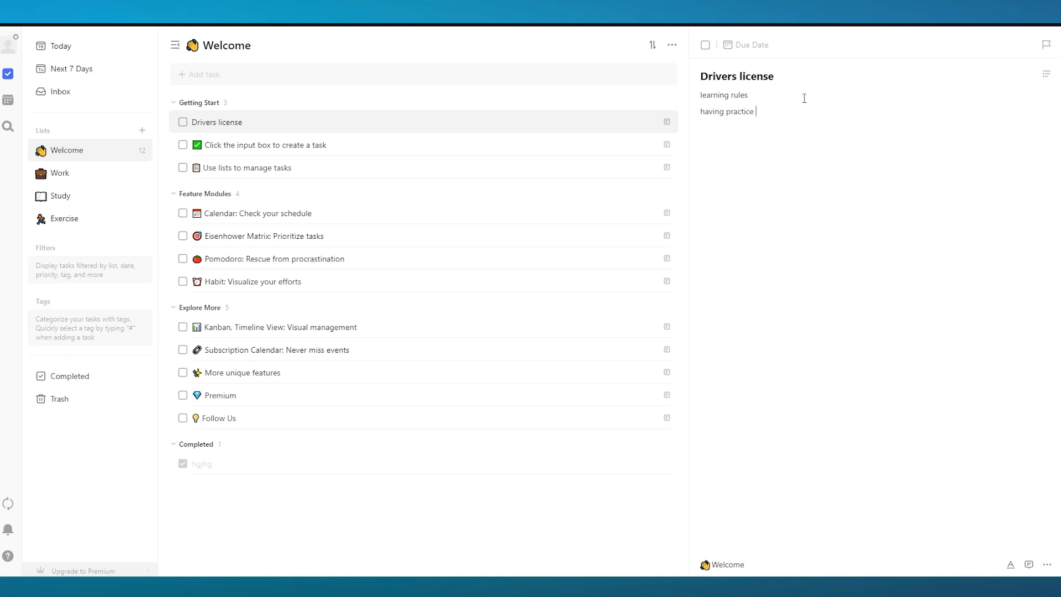
text(on the road)
click(812, 111)
click(1046, 74)
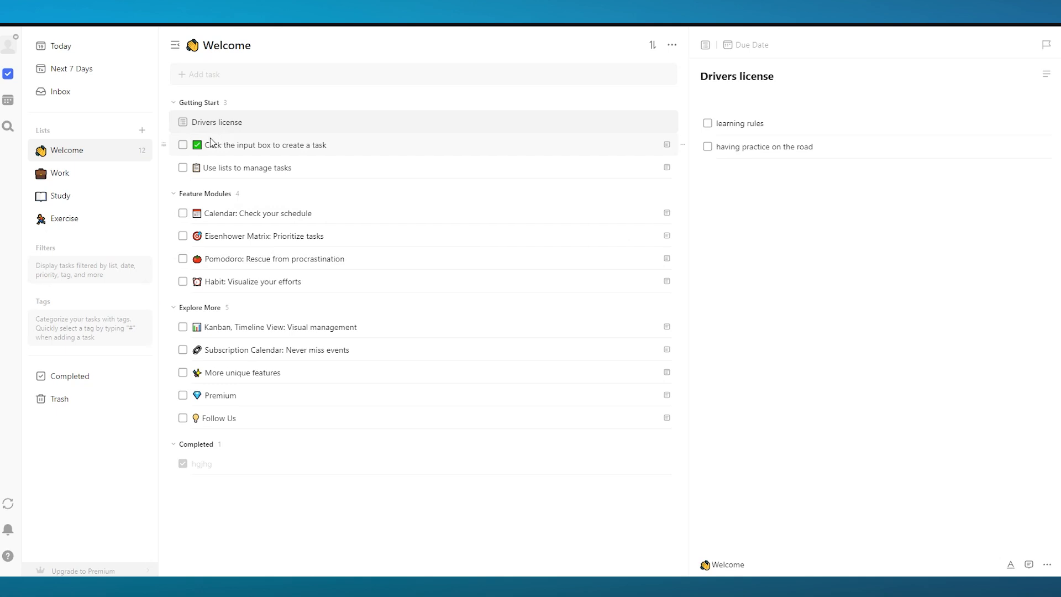
Create a new list named "Project"
click(142, 132)
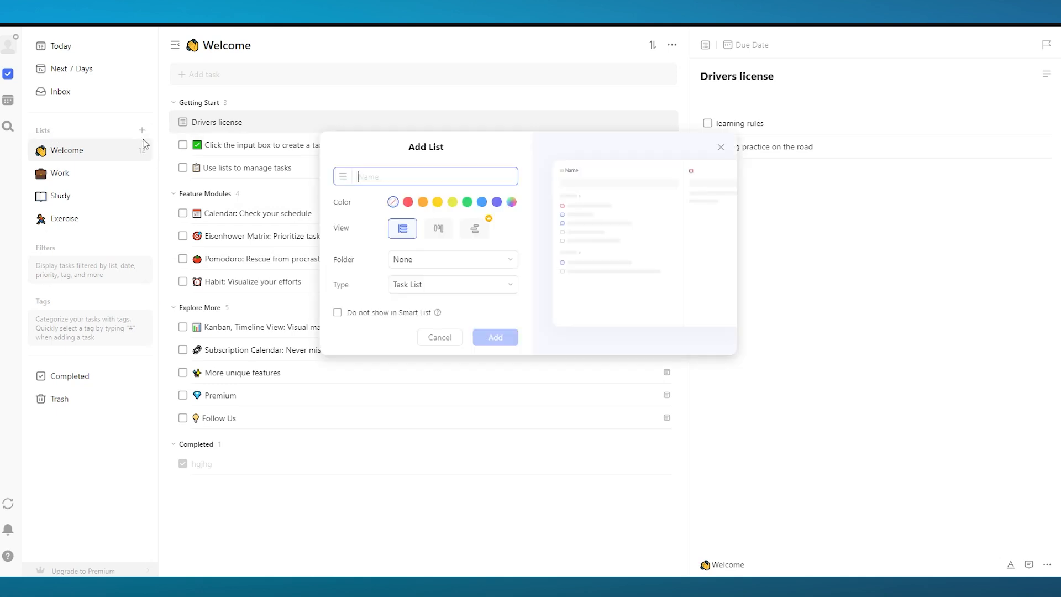
text(P)
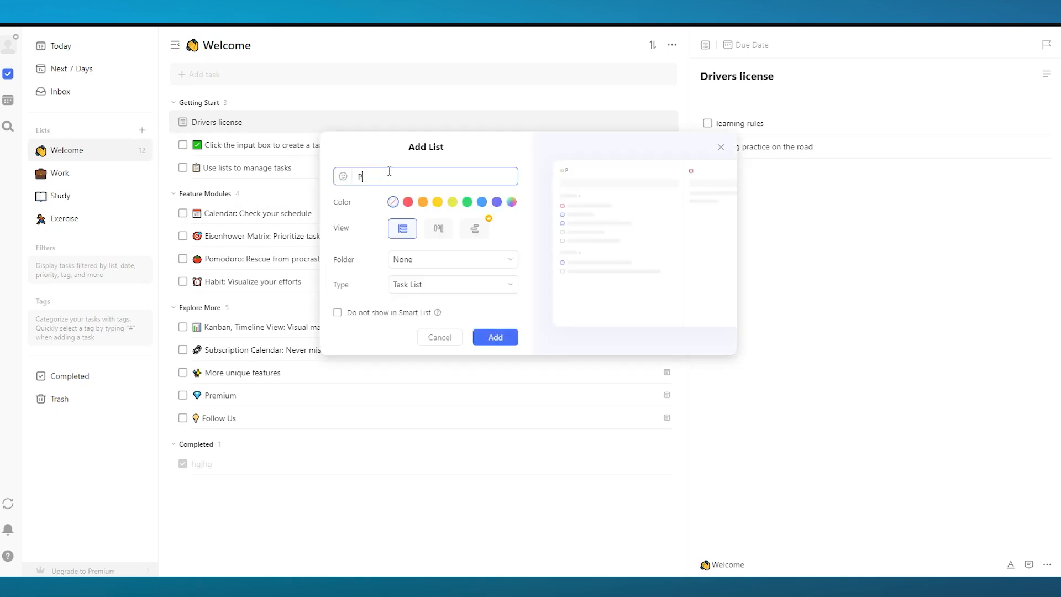
text(roject)
key(Return)
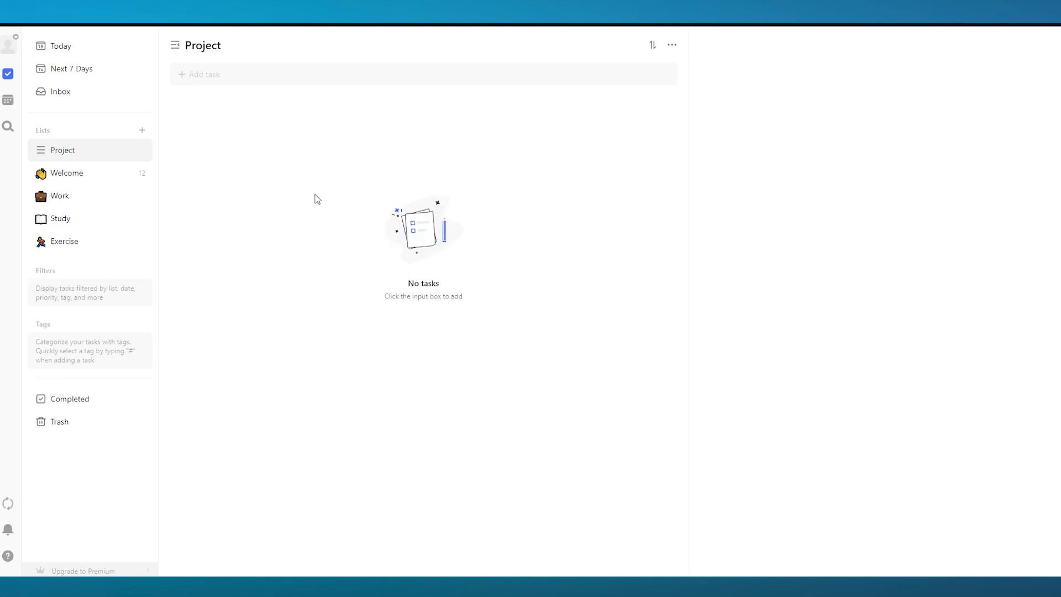
Move the Drivers license task from the Welcome list into the Project list and open it
click(116, 172)
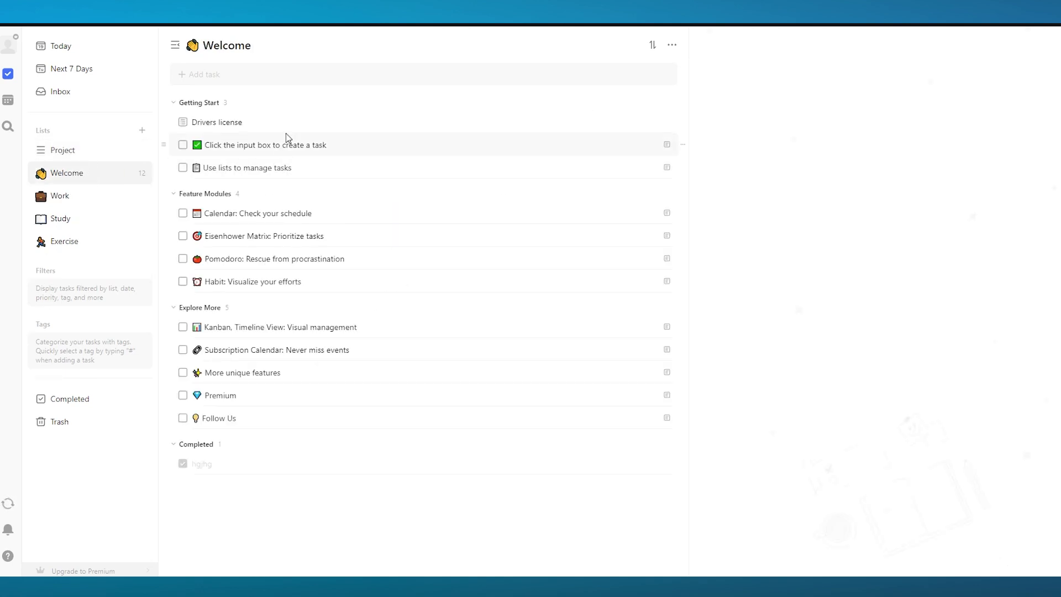
drag(253, 122, 83, 156)
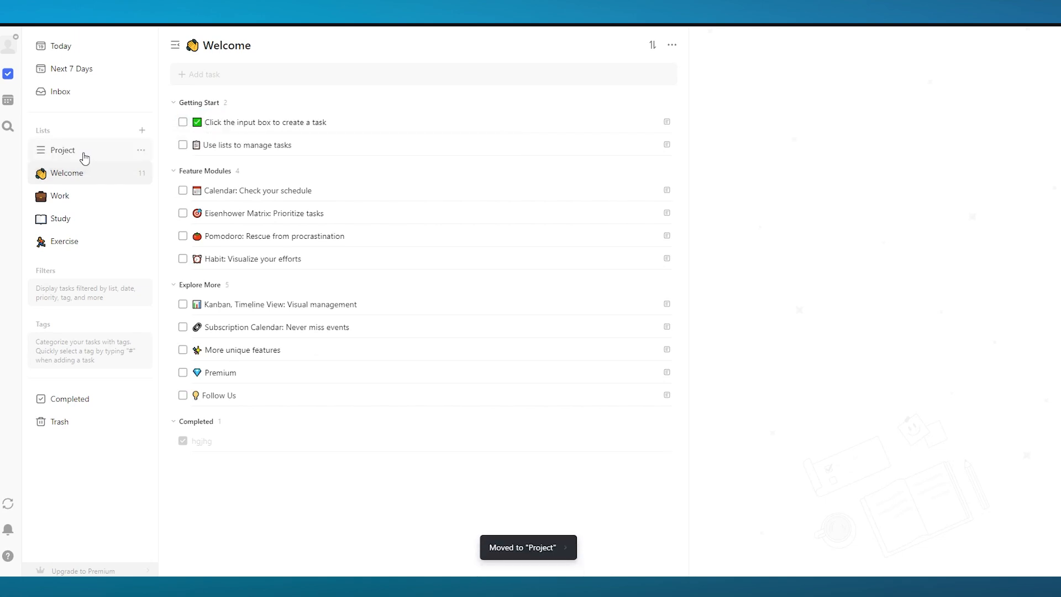
click(99, 150)
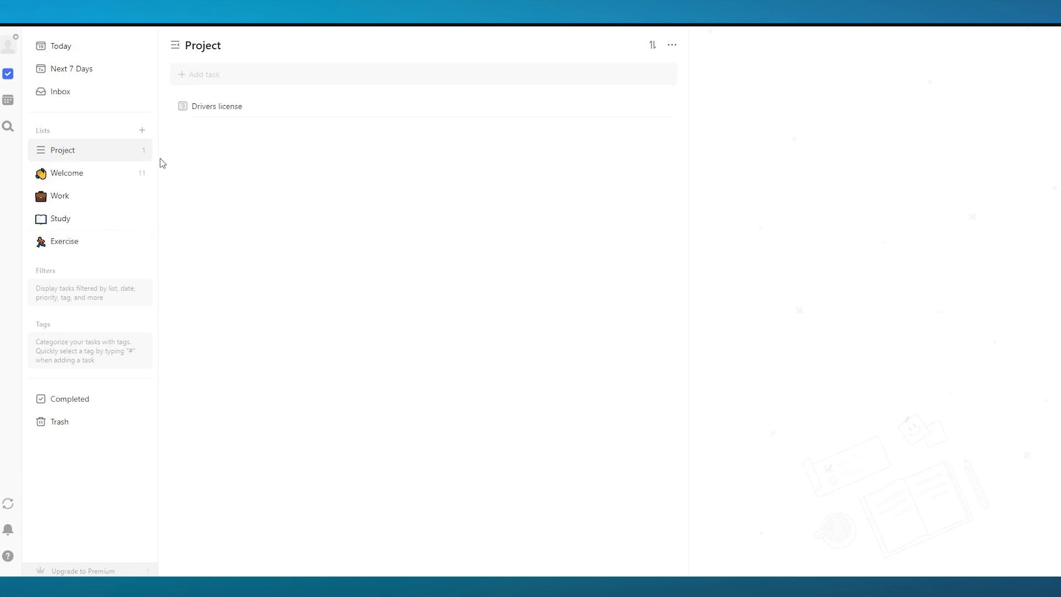
Open and close the Project list's sharing dialog
click(142, 156)
click(179, 228)
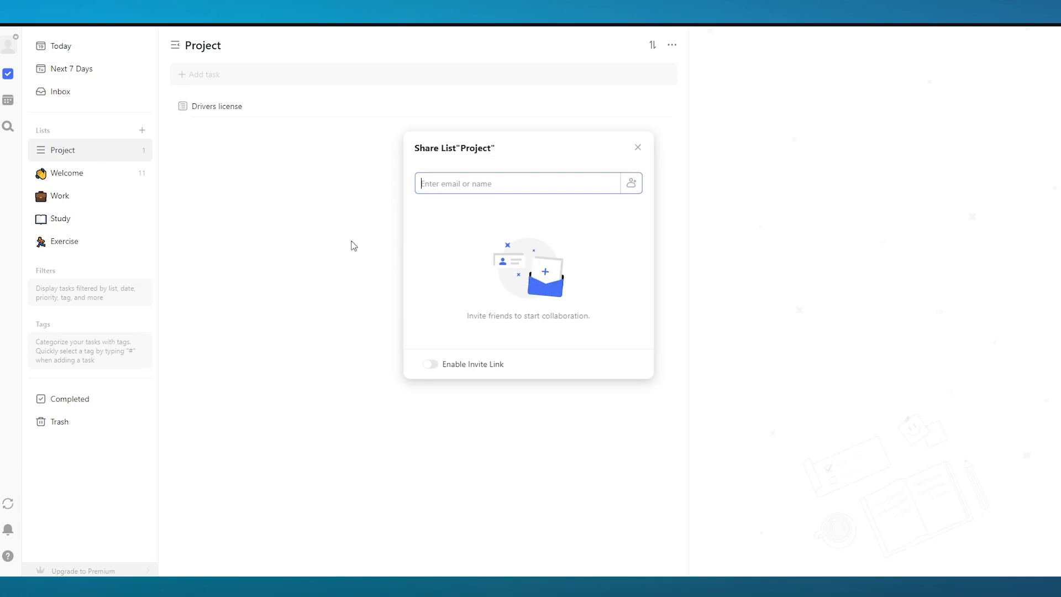
click(636, 148)
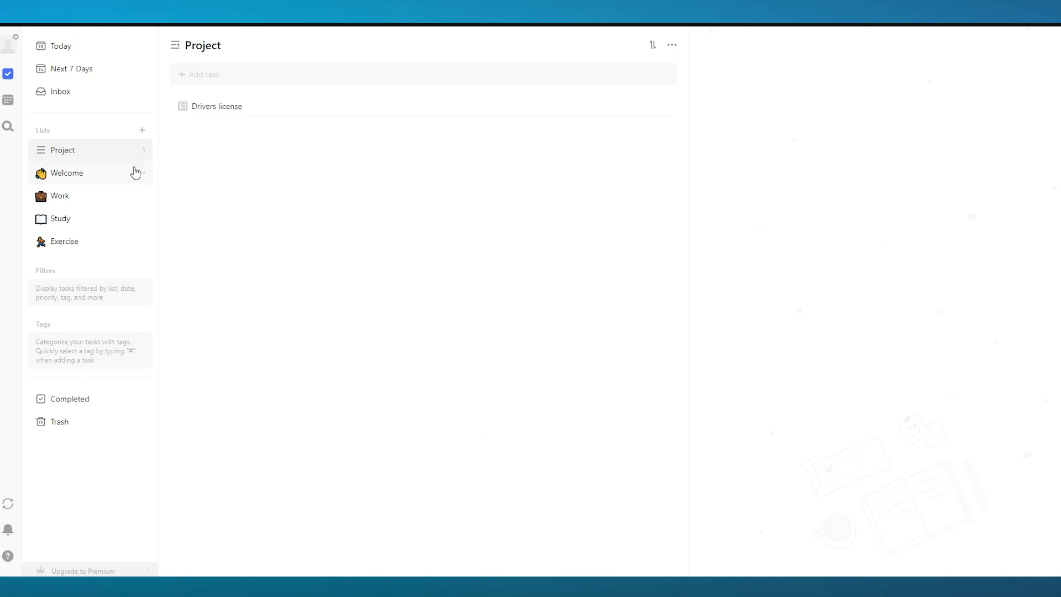
Edit the Project list and set its colour to green
click(142, 150)
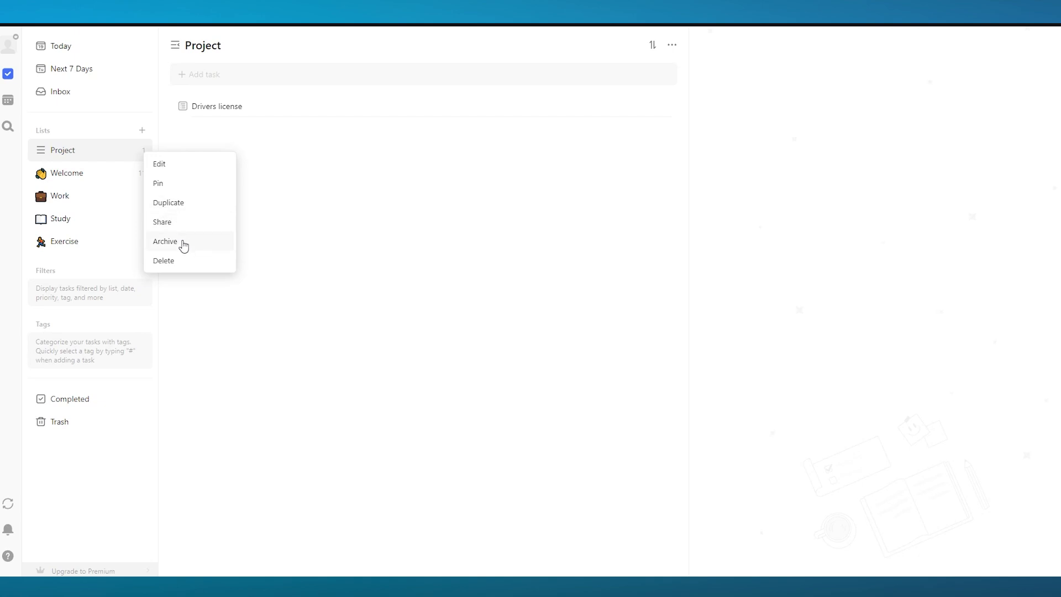
click(185, 168)
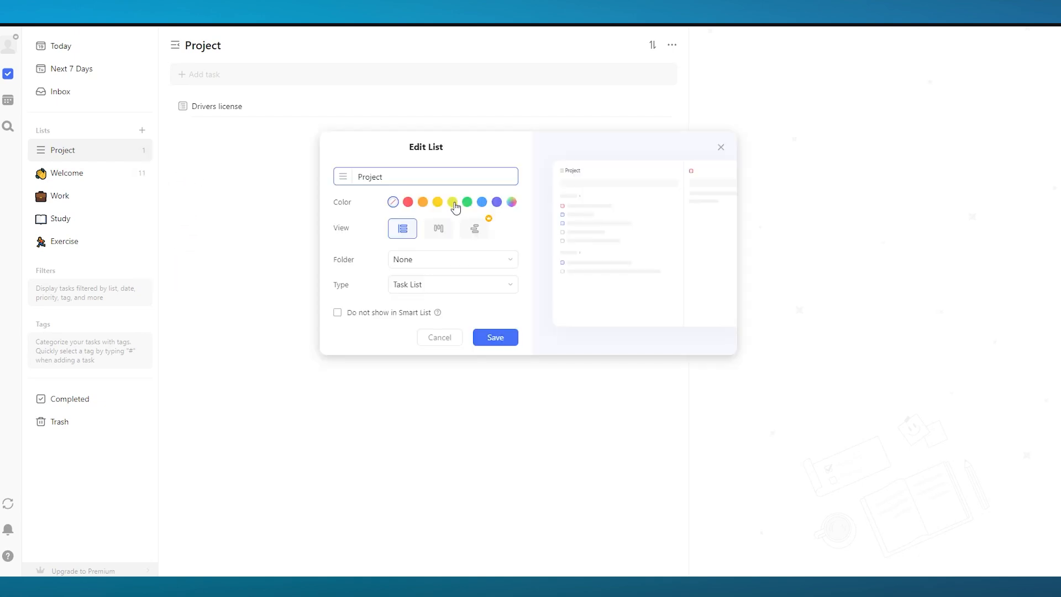
click(452, 201)
click(466, 202)
click(484, 204)
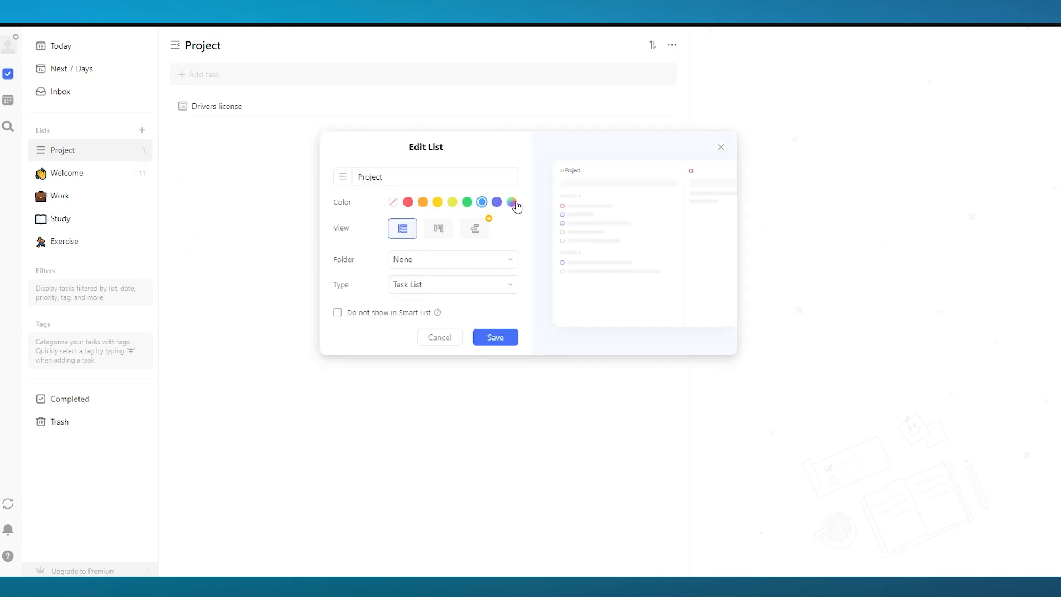
click(467, 203)
click(417, 178)
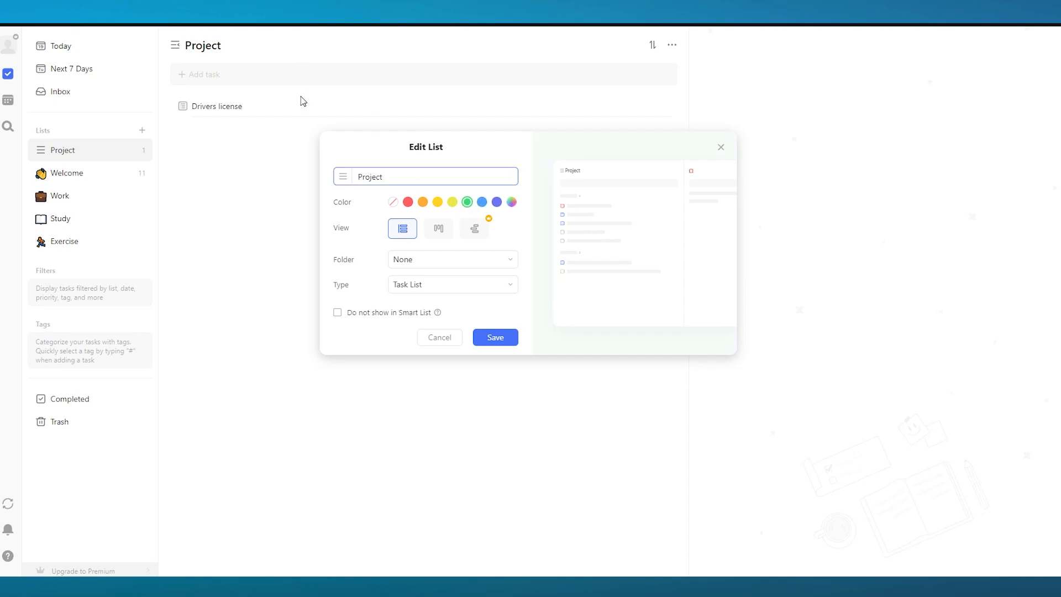
Choose a red emoji from the picker as the Project list's icon
click(343, 178)
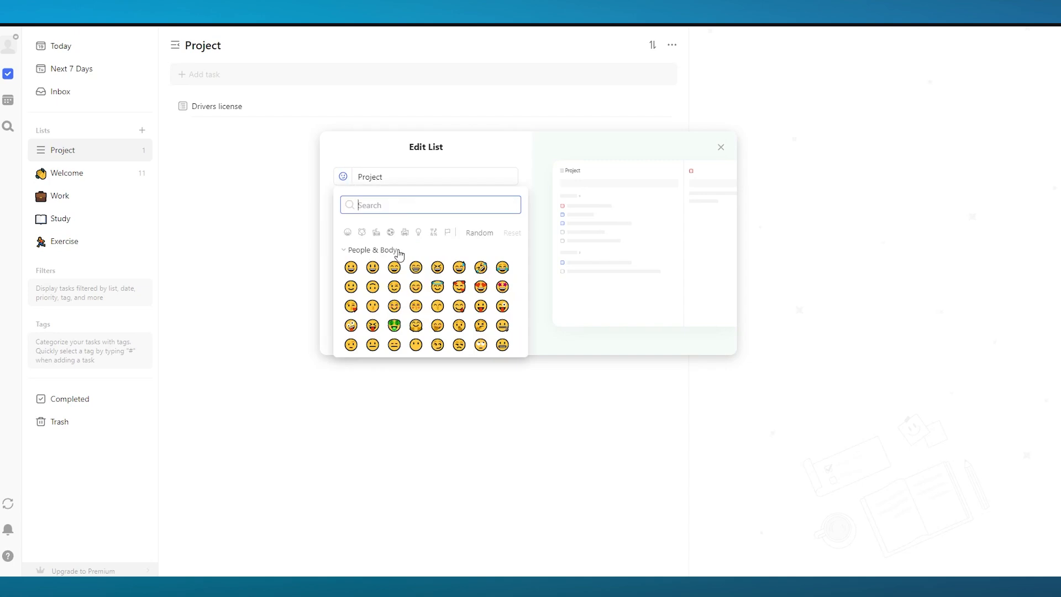
scroll(415, 307, down, 2)
scroll(415, 307, down, 3)
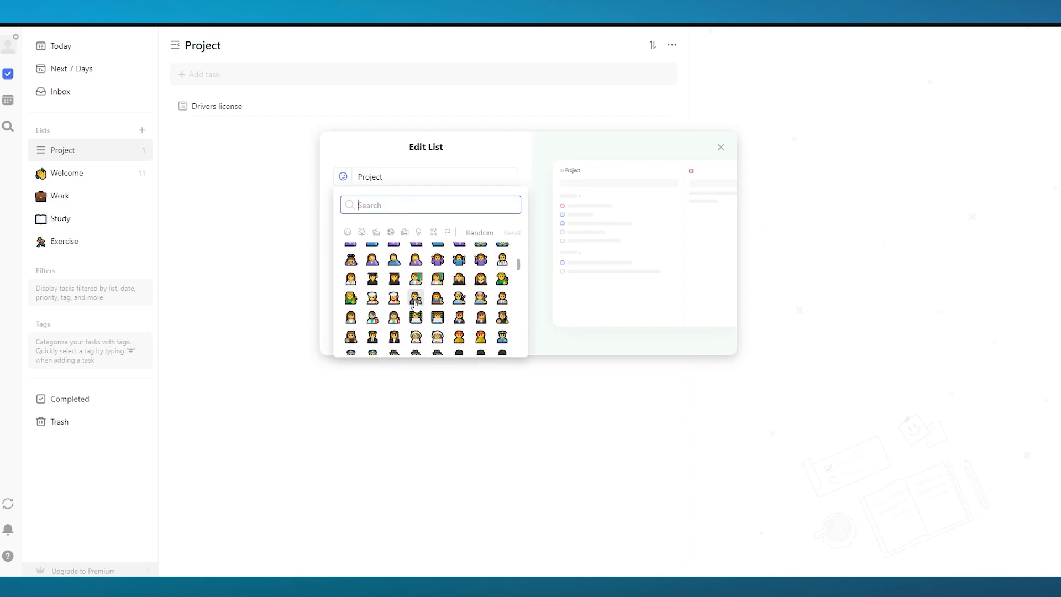
scroll(437, 301, down, 3)
scroll(436, 301, up, 2)
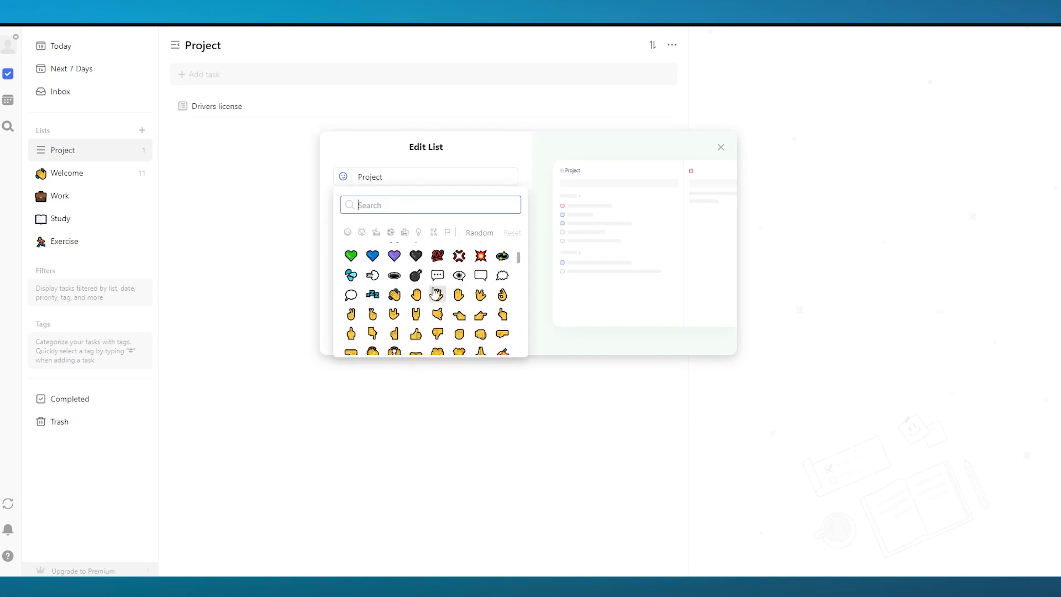
click(437, 293)
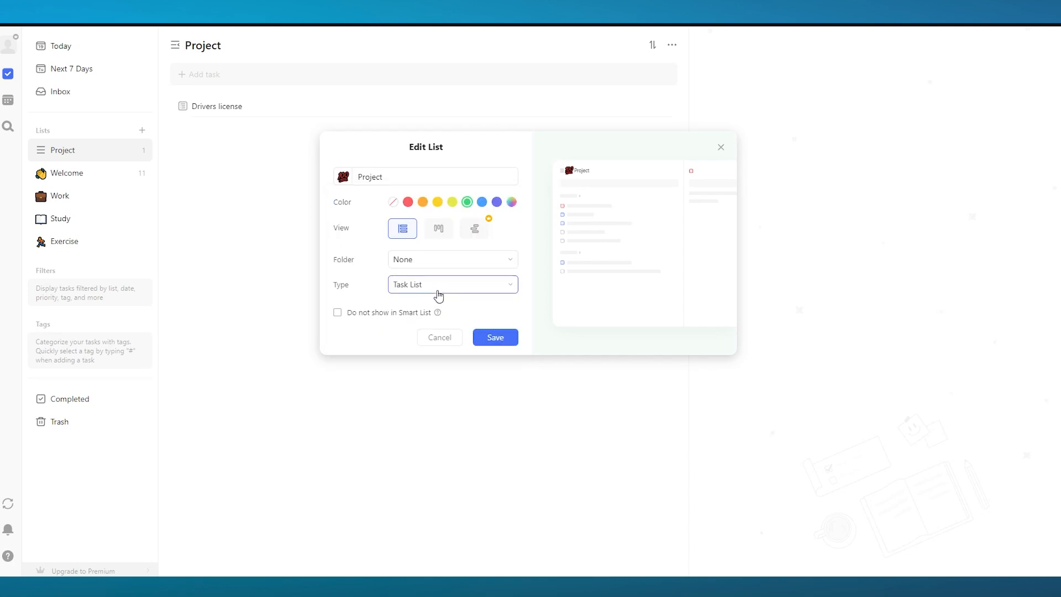
Switch the Project list's view to Kanban, keeping folder None and type Task List, and save
click(463, 267)
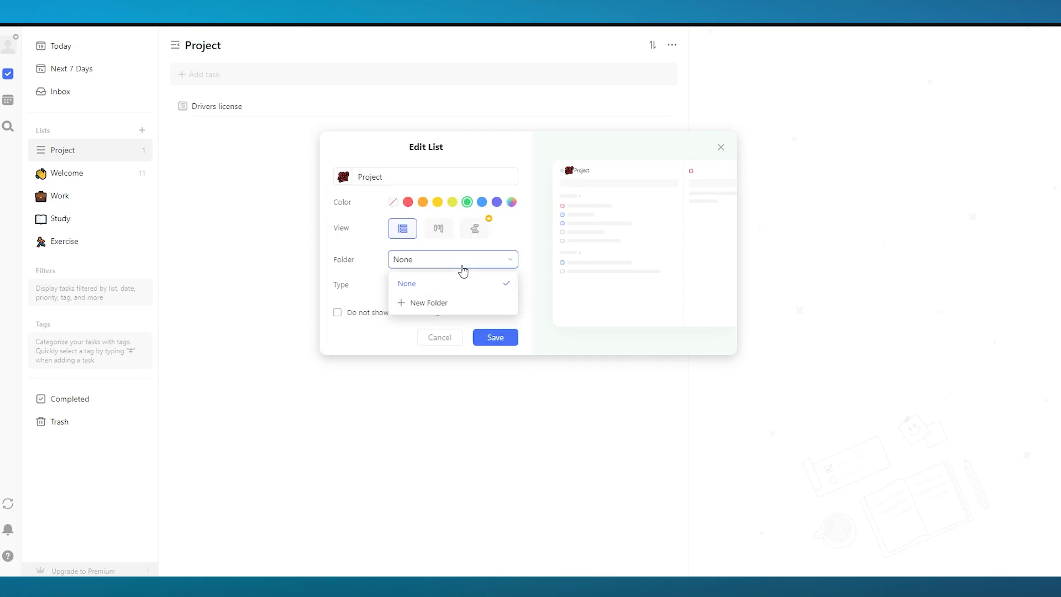
click(425, 276)
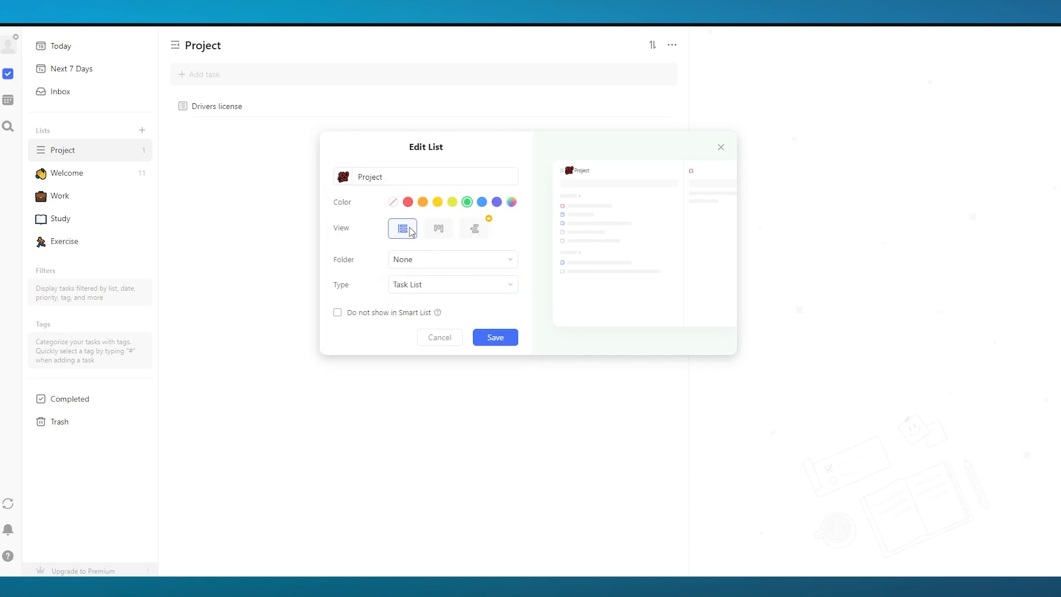
click(438, 229)
click(475, 229)
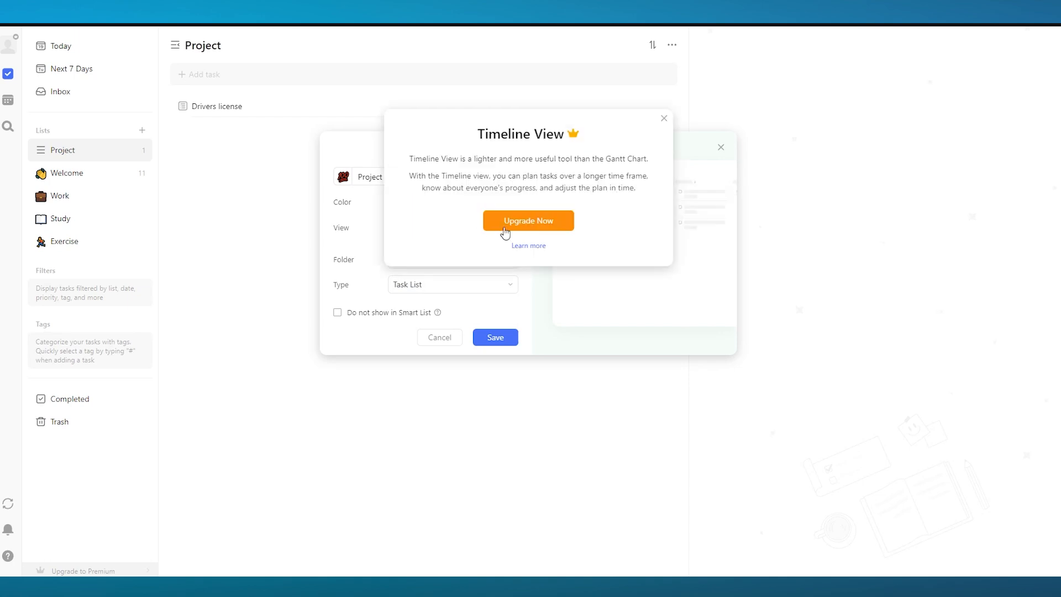
click(663, 119)
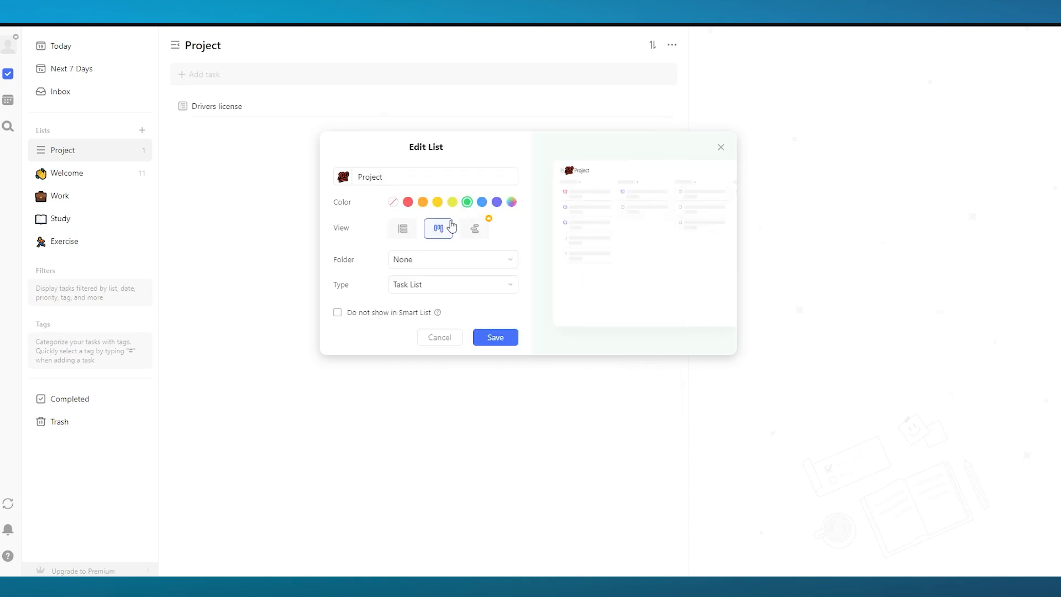
click(453, 284)
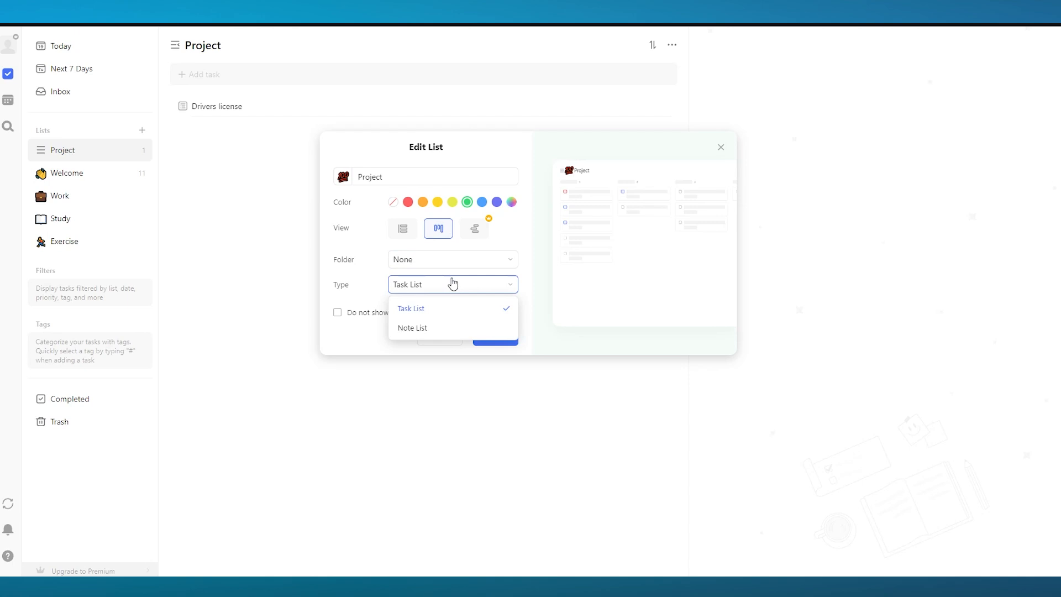
click(451, 285)
click(490, 338)
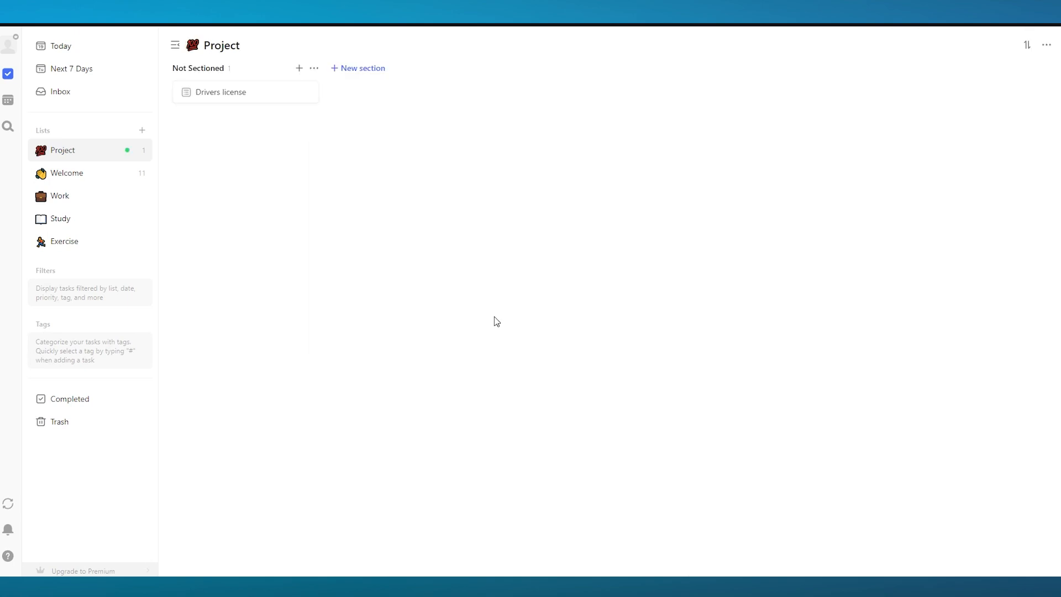
Open the Drivers license task card to inspect its checklist, then close it
click(228, 90)
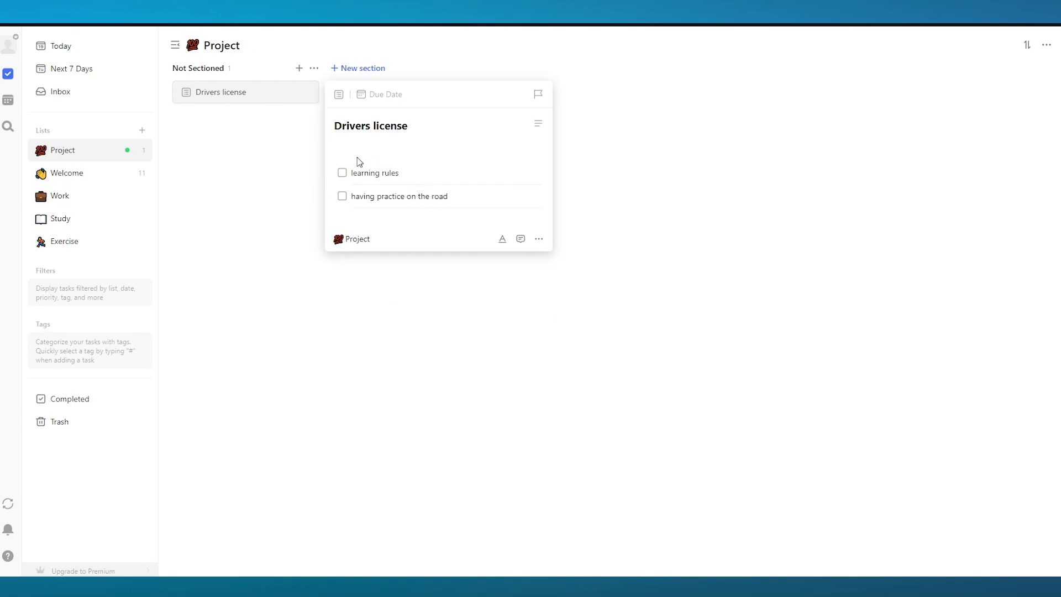
drag(416, 126, 334, 132)
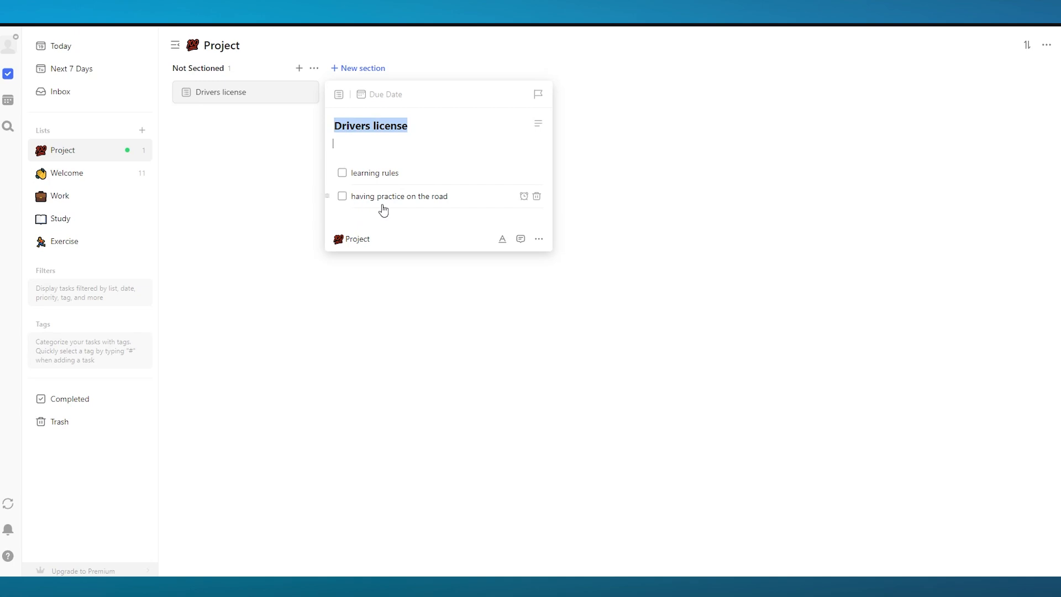
click(590, 215)
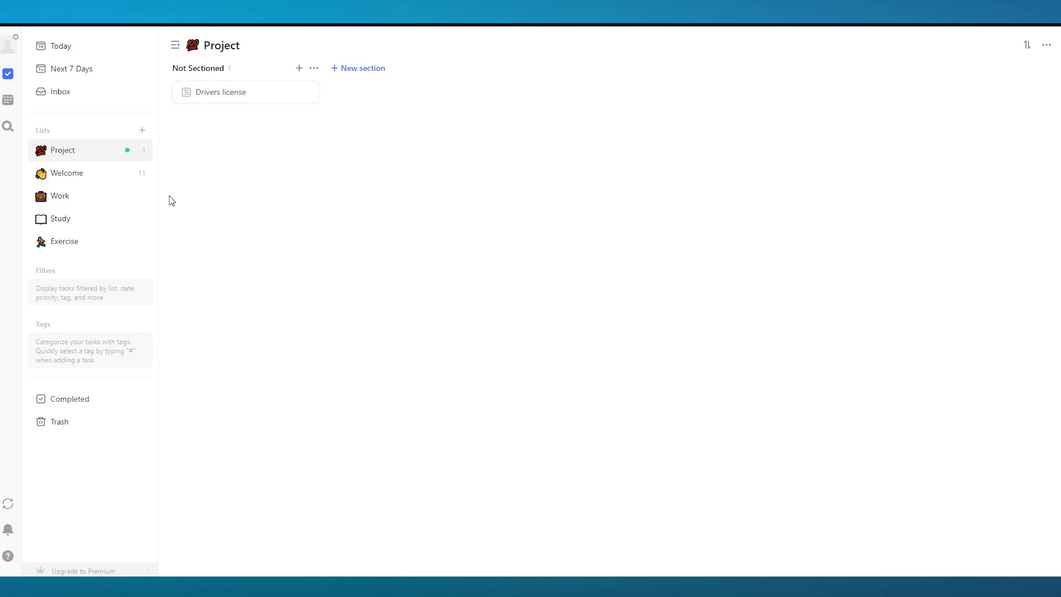
Try to add a new section and rename the Not Sectioned column in the Project list
click(363, 69)
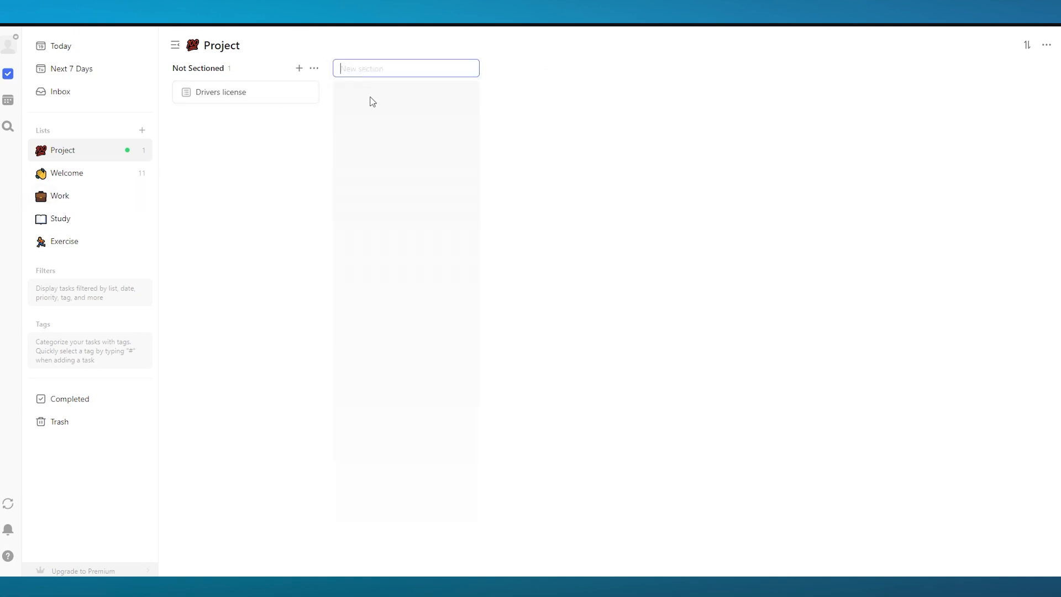
double_click(218, 66)
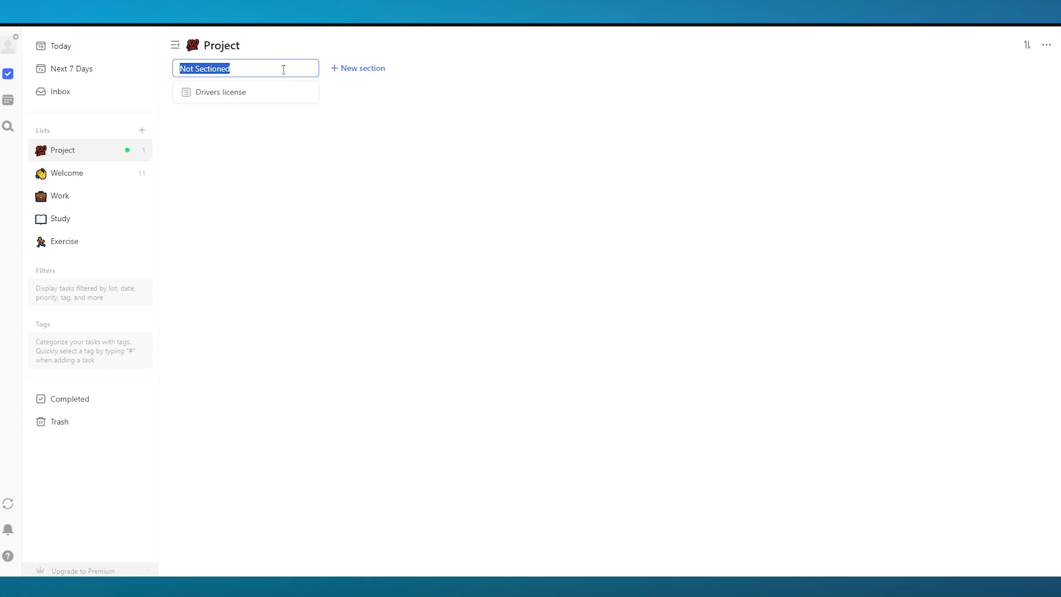
key(Return)
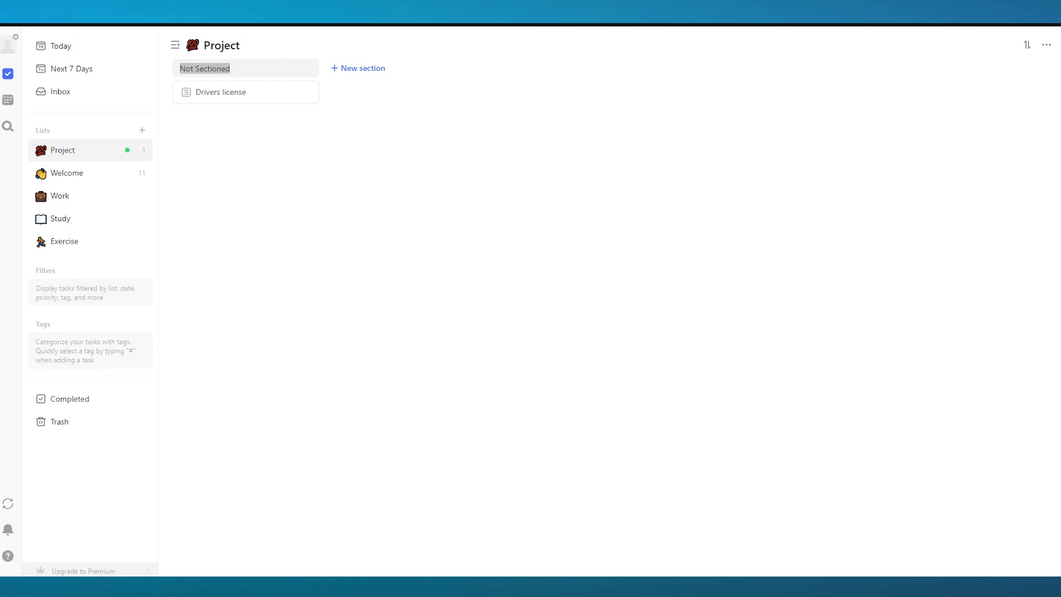
click(276, 168)
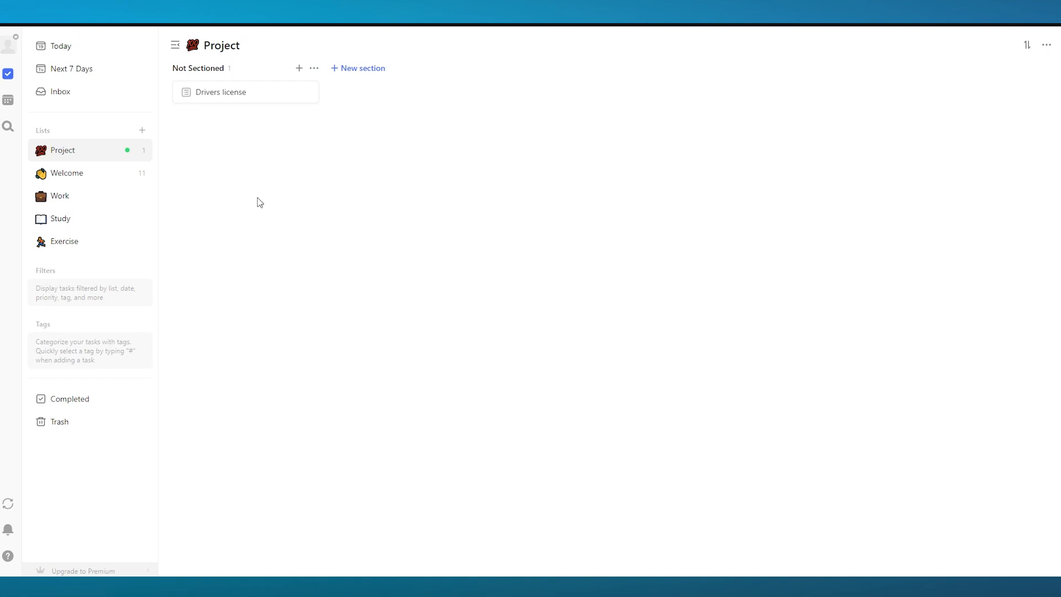
Add a task named "create a video" to the Inbox
click(61, 91)
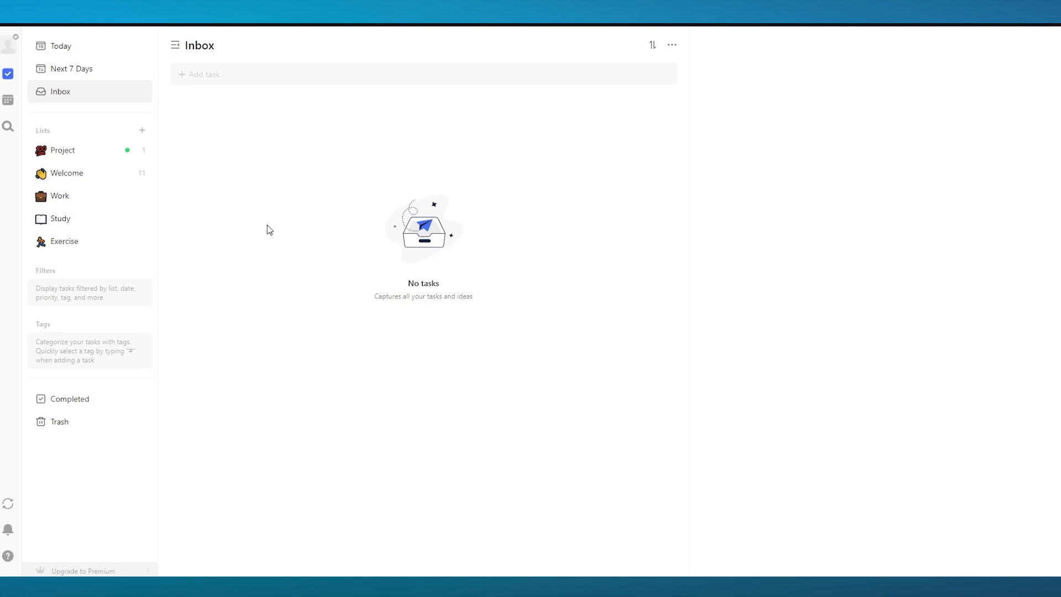
click(251, 73)
text(create a video)
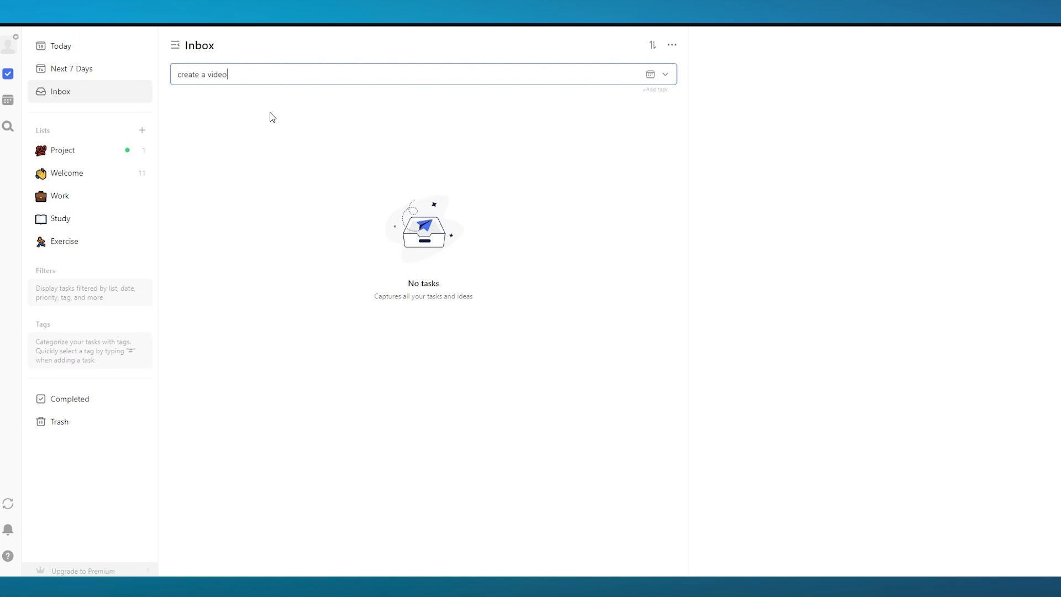
key(Return)
Move the "create a video" task from the Inbox into the Project list
click(268, 111)
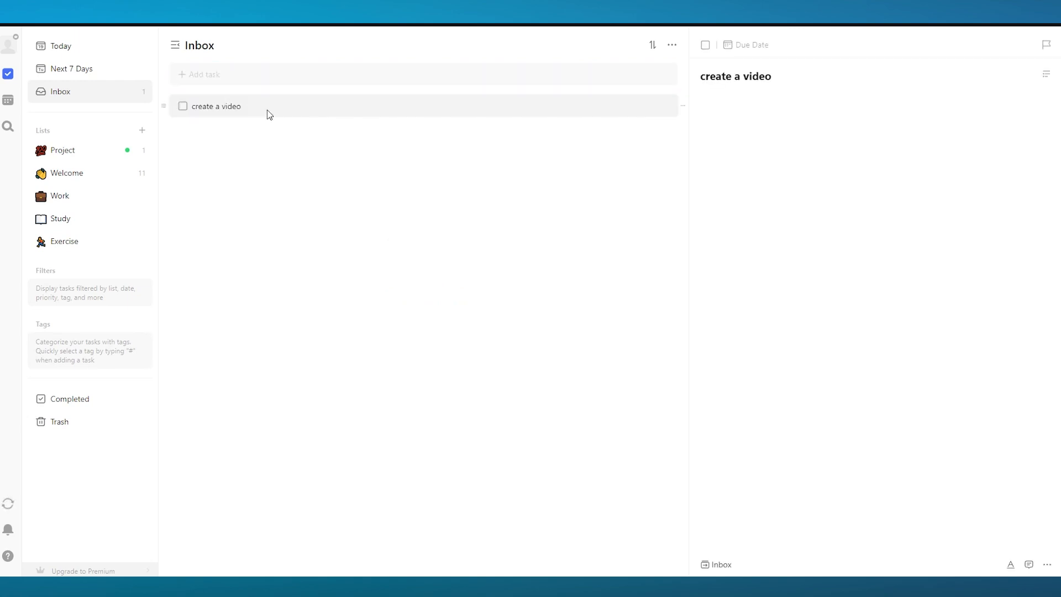
click(800, 119)
click(391, 222)
drag(279, 110, 196, 147)
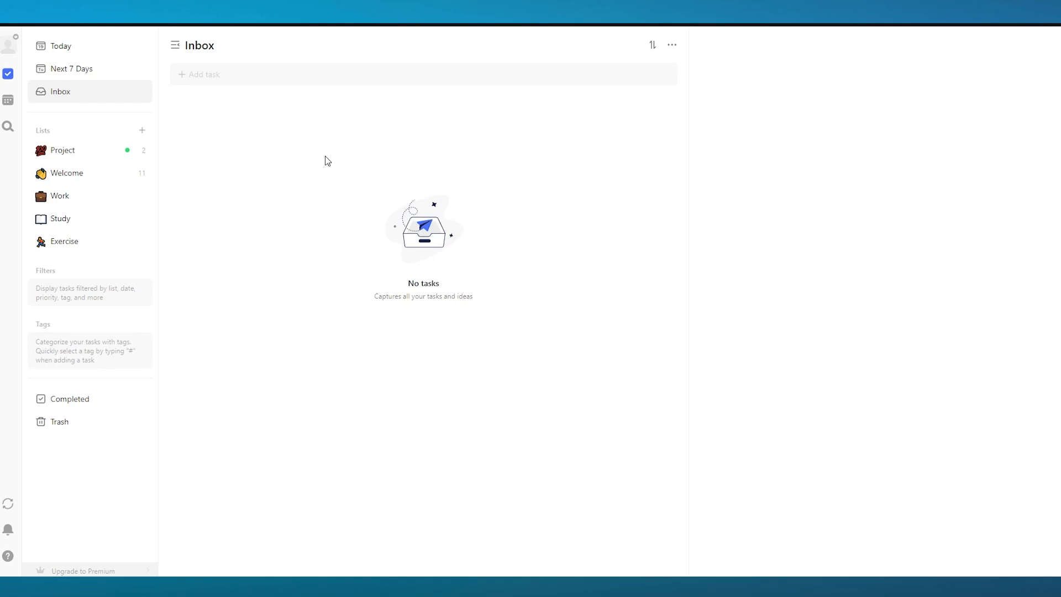
Open the Project list and look at the Drivers license task
click(80, 168)
click(83, 153)
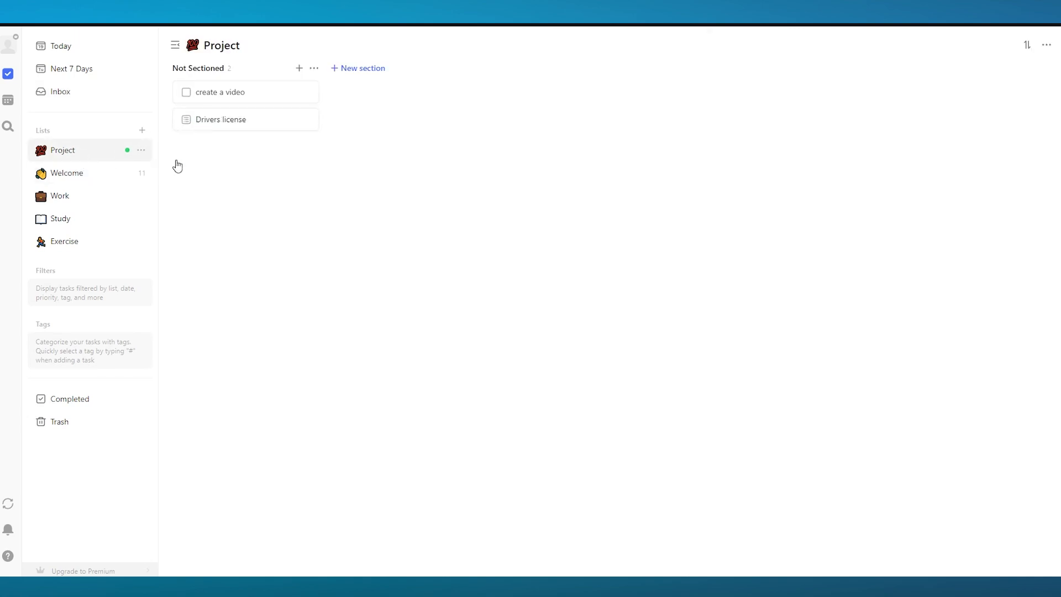
click(246, 121)
click(282, 142)
Switch the Project list to List view and turn the Drivers license checklist into plain text
click(1047, 45)
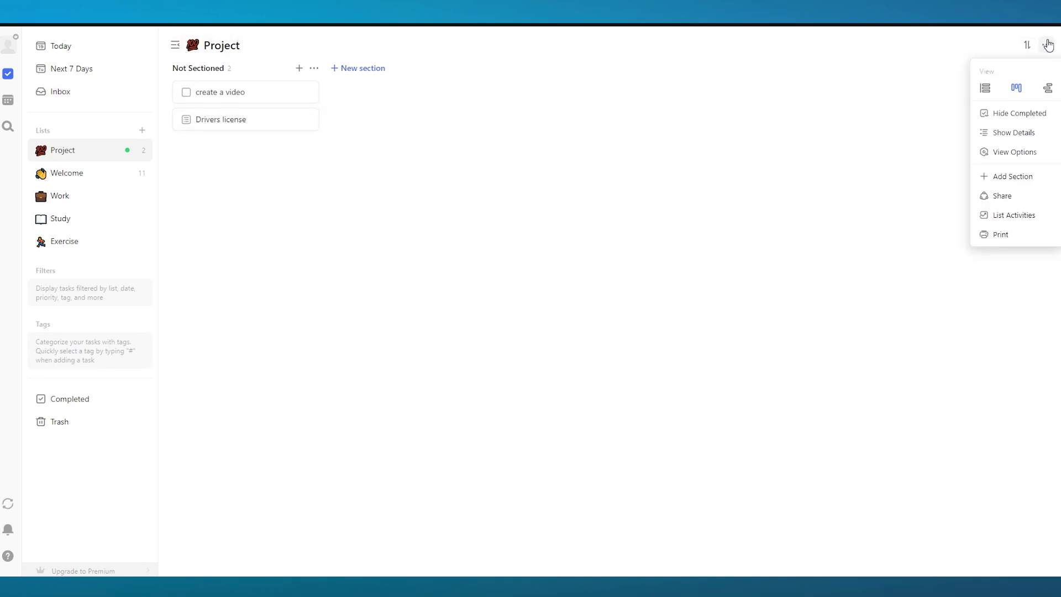
click(1047, 90)
click(688, 117)
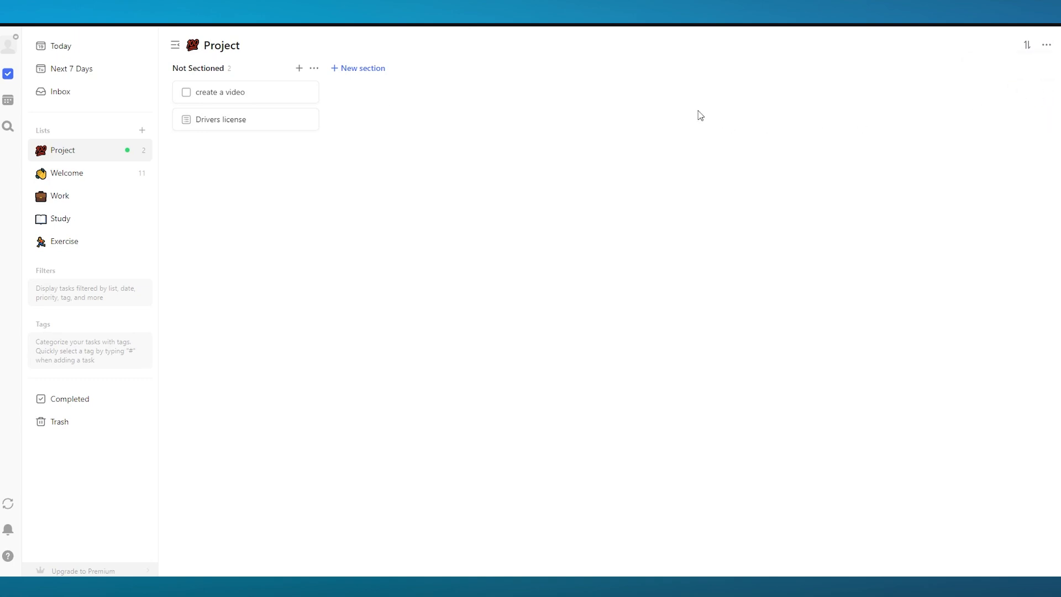
click(1045, 46)
click(993, 88)
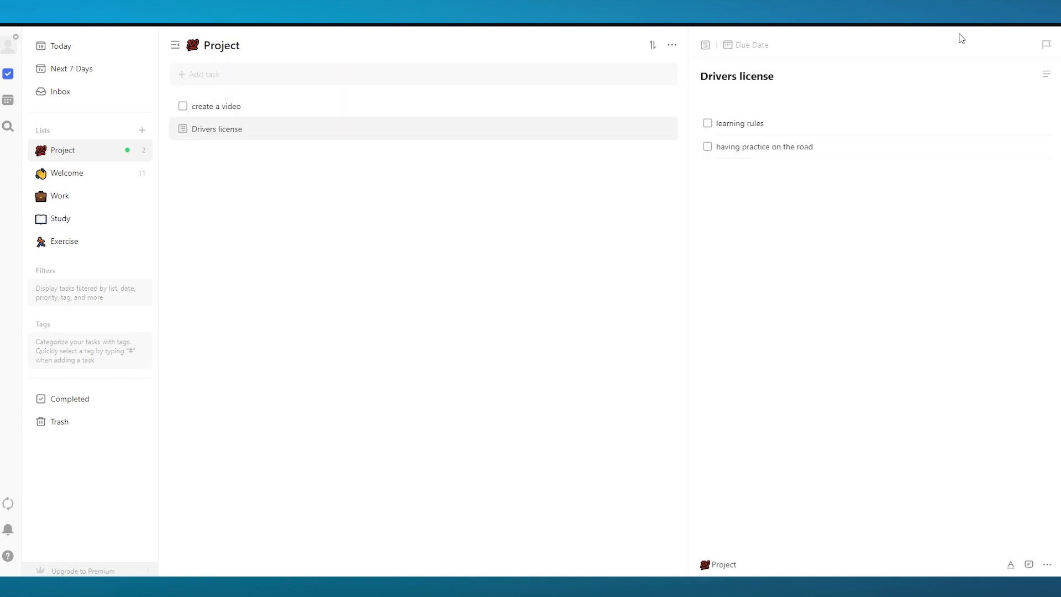
click(1046, 74)
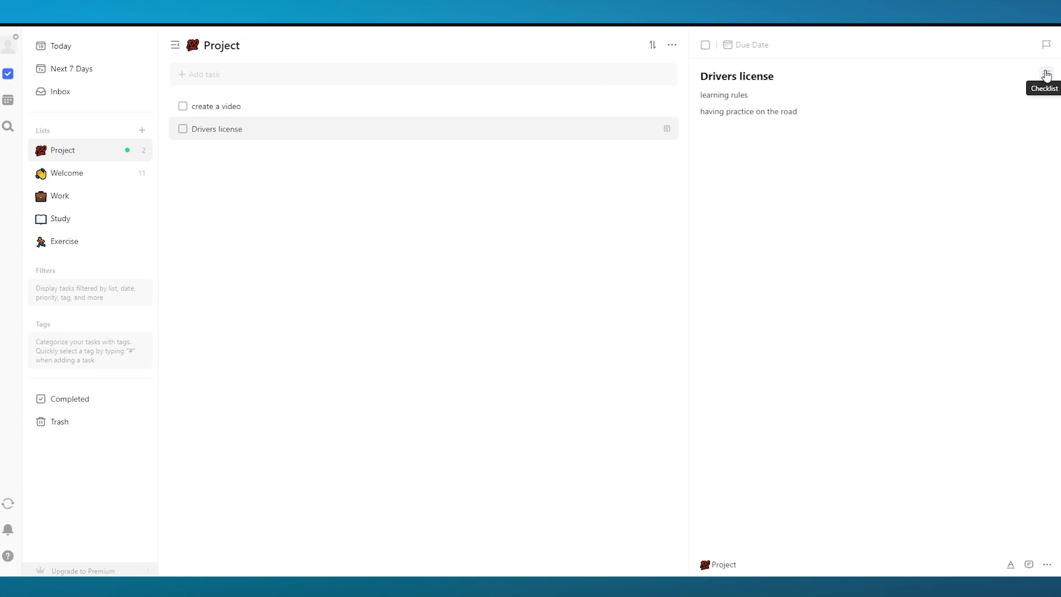
Switch the Project list back to Kanban view
click(674, 46)
click(642, 88)
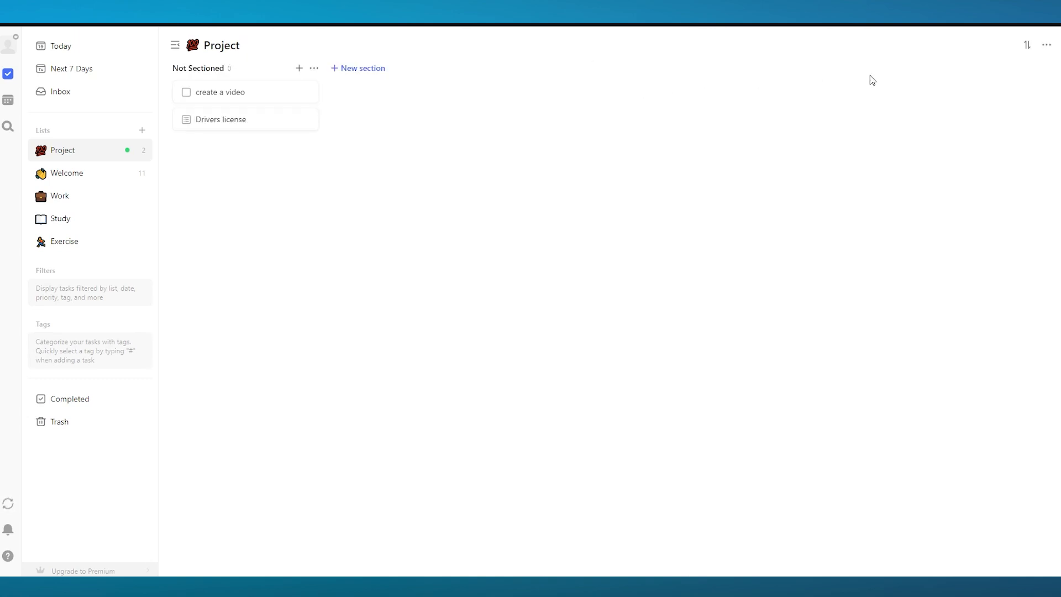
Toggle Hide Completed on and off again for the Project list
click(1046, 45)
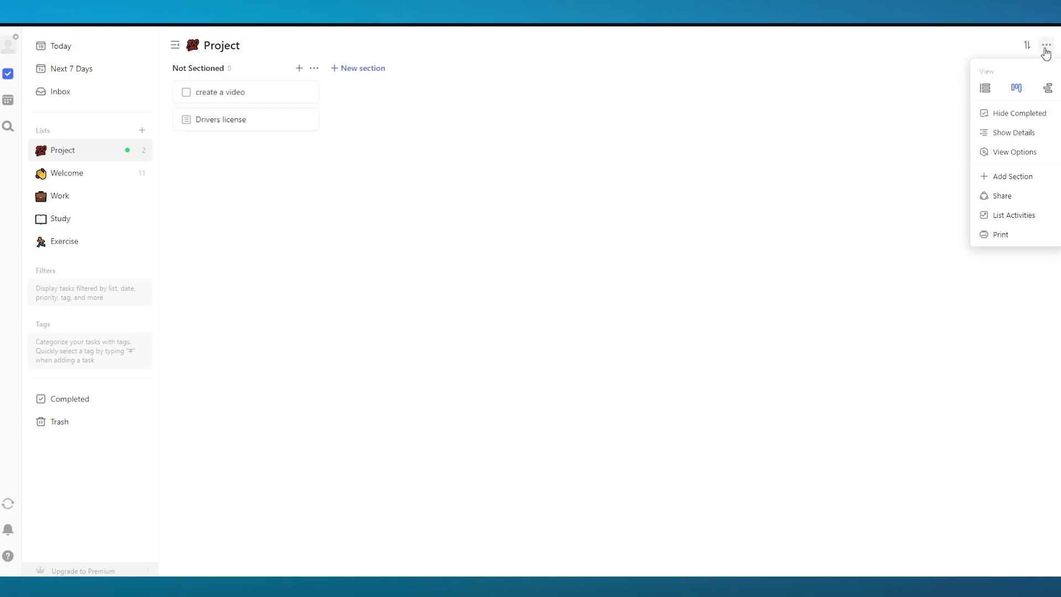
click(1016, 113)
click(1045, 44)
click(1017, 113)
Open View Options, set Kanban Size to Large and turn on Show Input Box
click(1045, 45)
click(1016, 155)
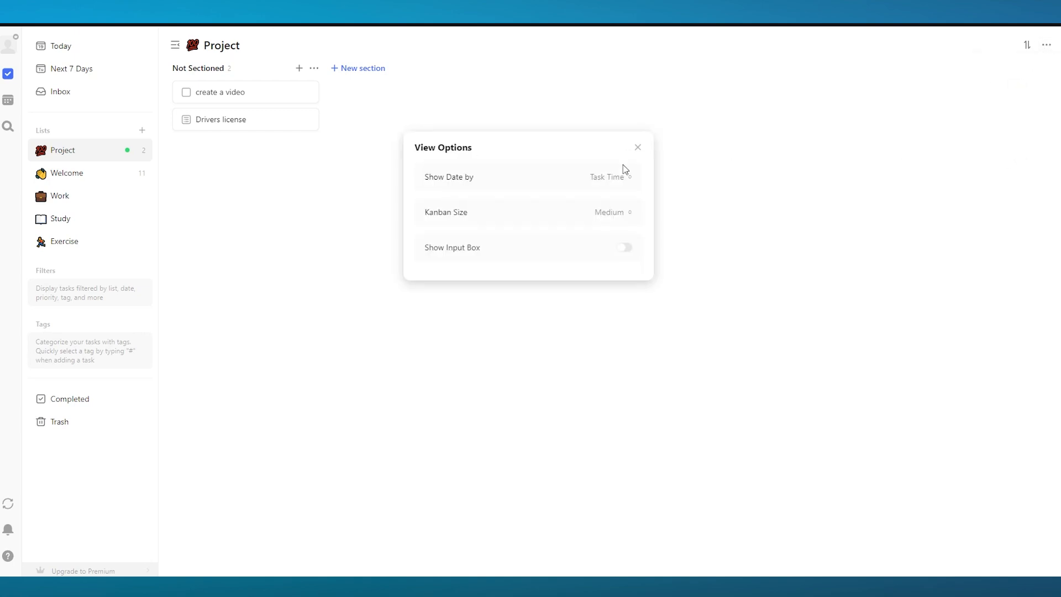
click(623, 215)
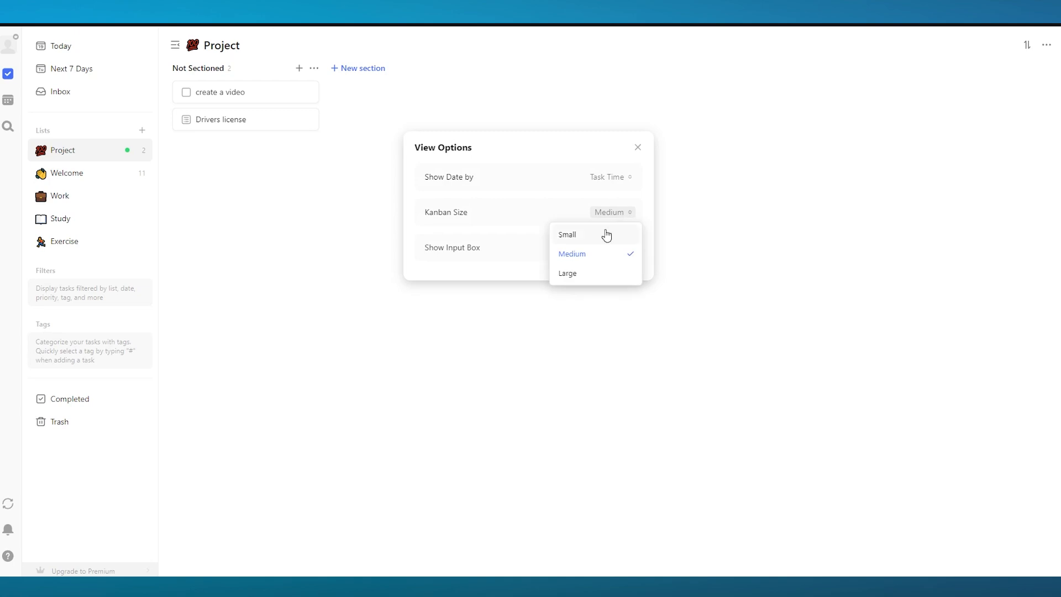
click(606, 235)
click(614, 212)
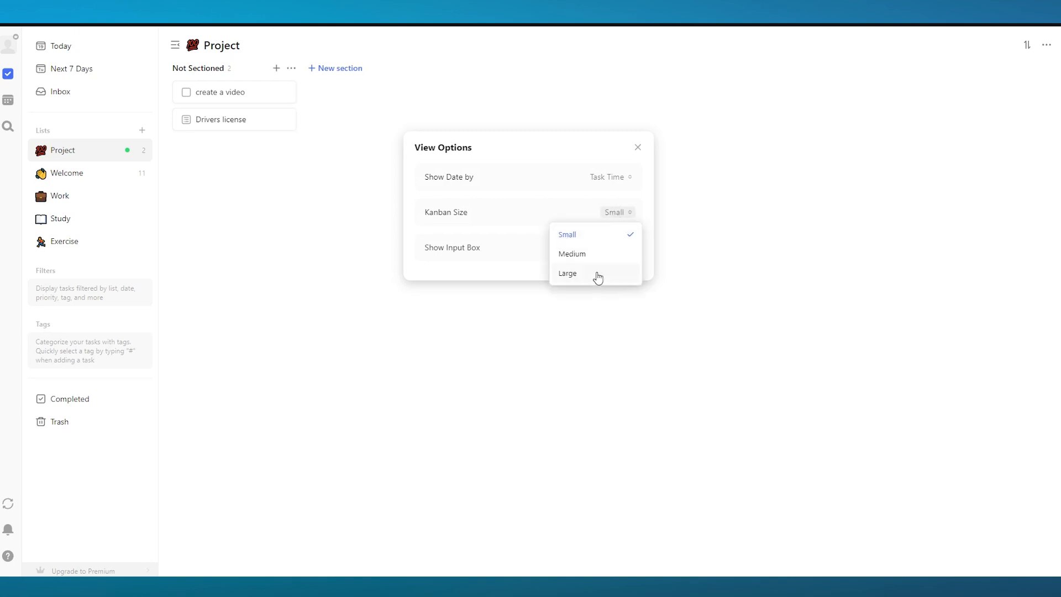
click(598, 274)
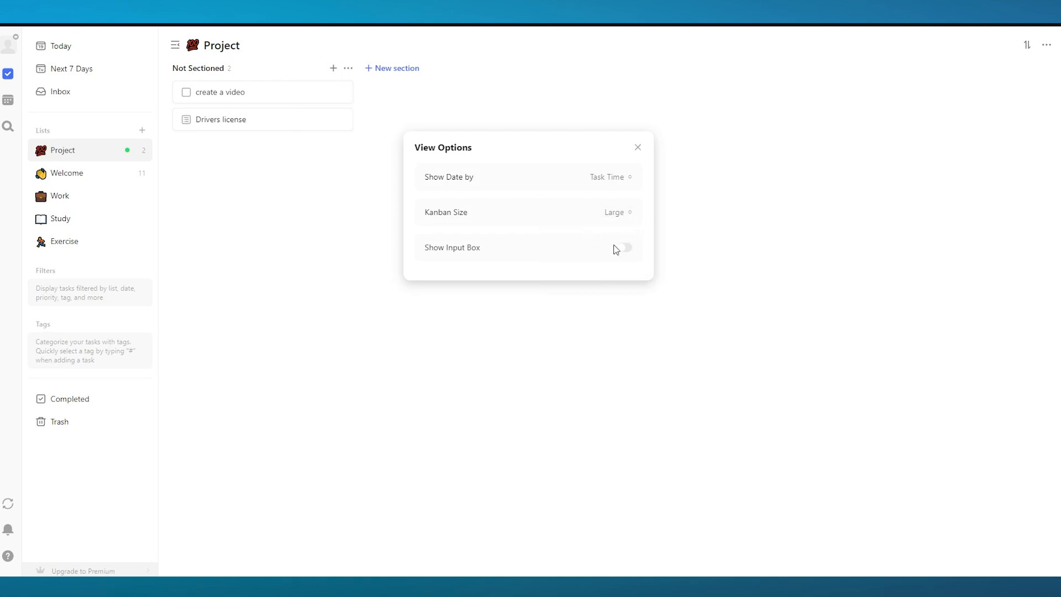
click(617, 248)
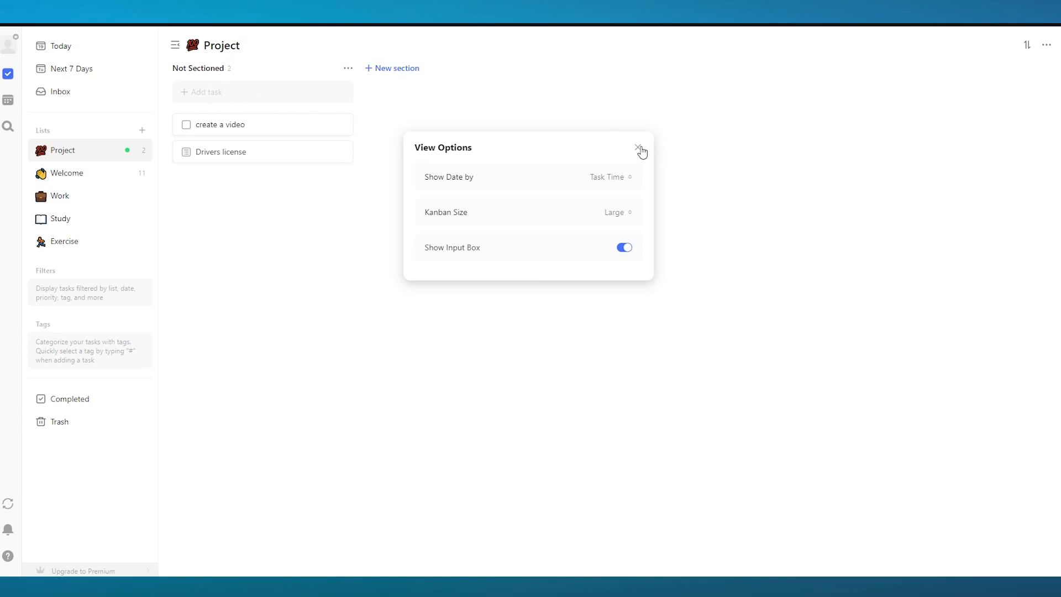
Switch Show Date by to Countdown and back to Task Time, then close View Options
click(611, 176)
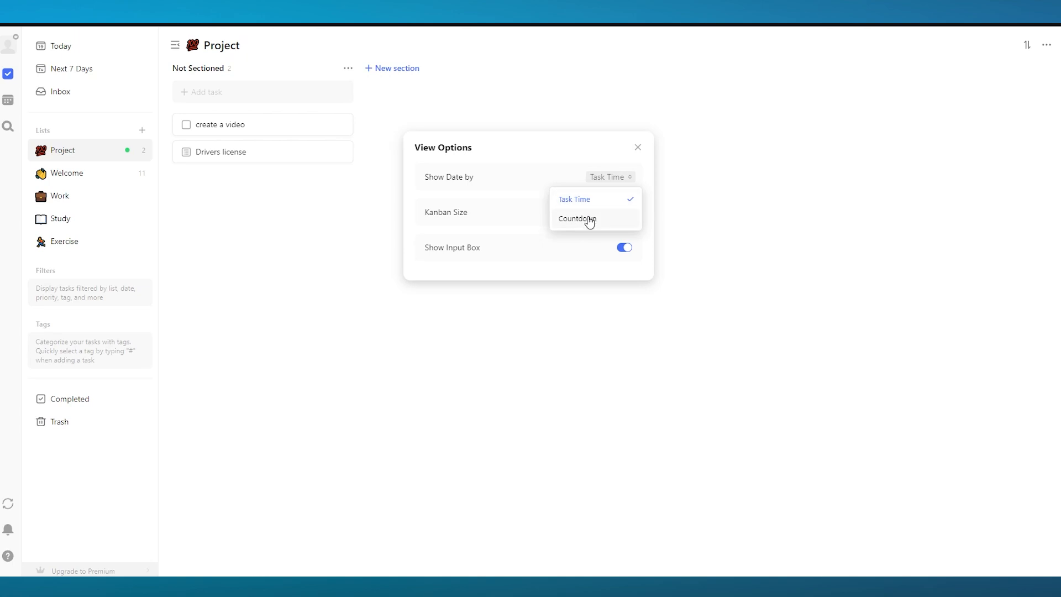
click(589, 218)
click(611, 178)
click(594, 200)
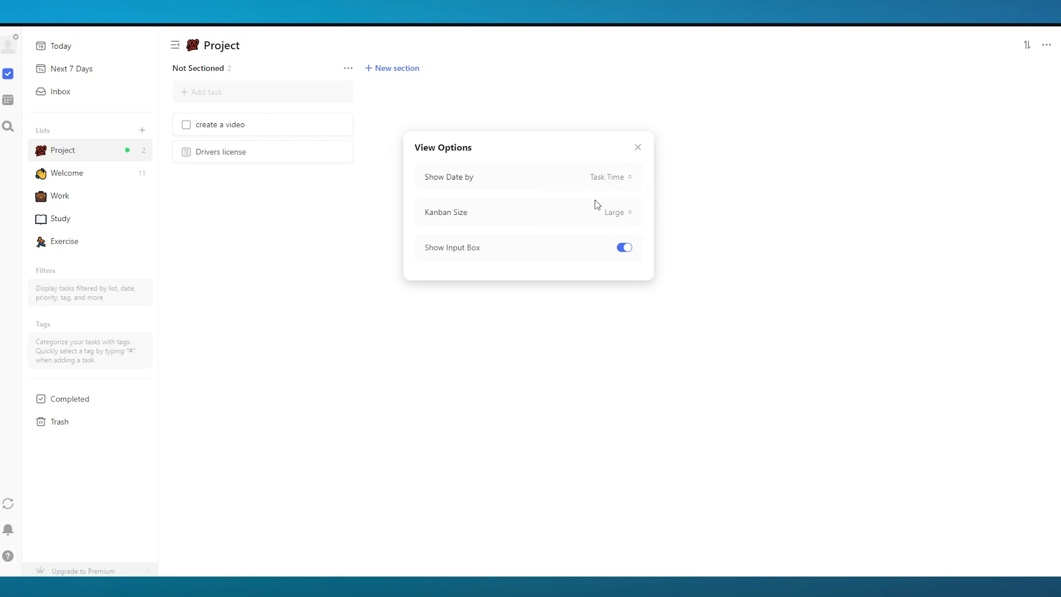
click(636, 148)
Pin the "create a video" task from its options menu
click(291, 131)
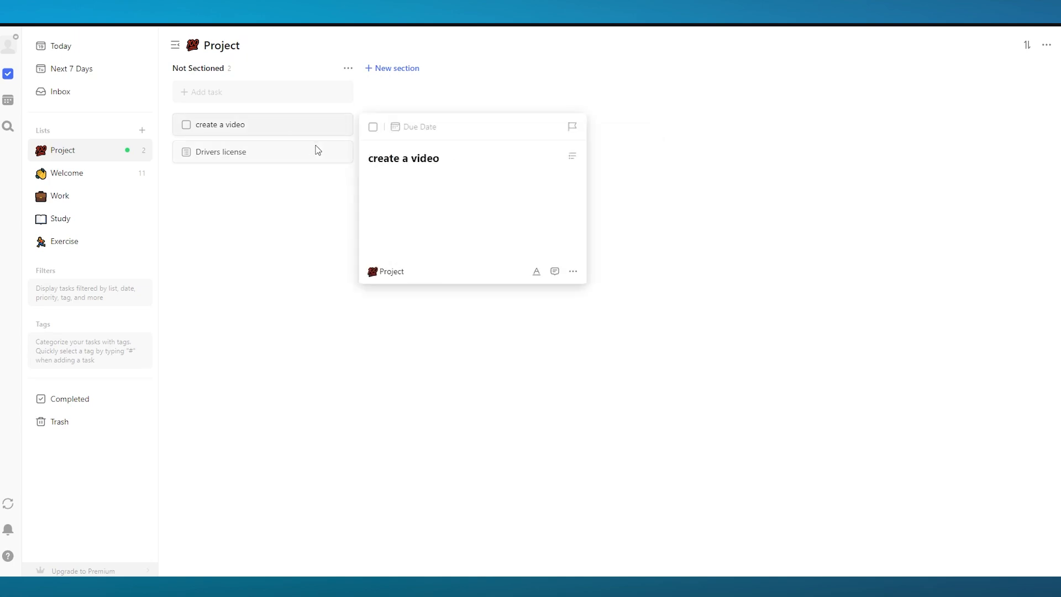
click(573, 272)
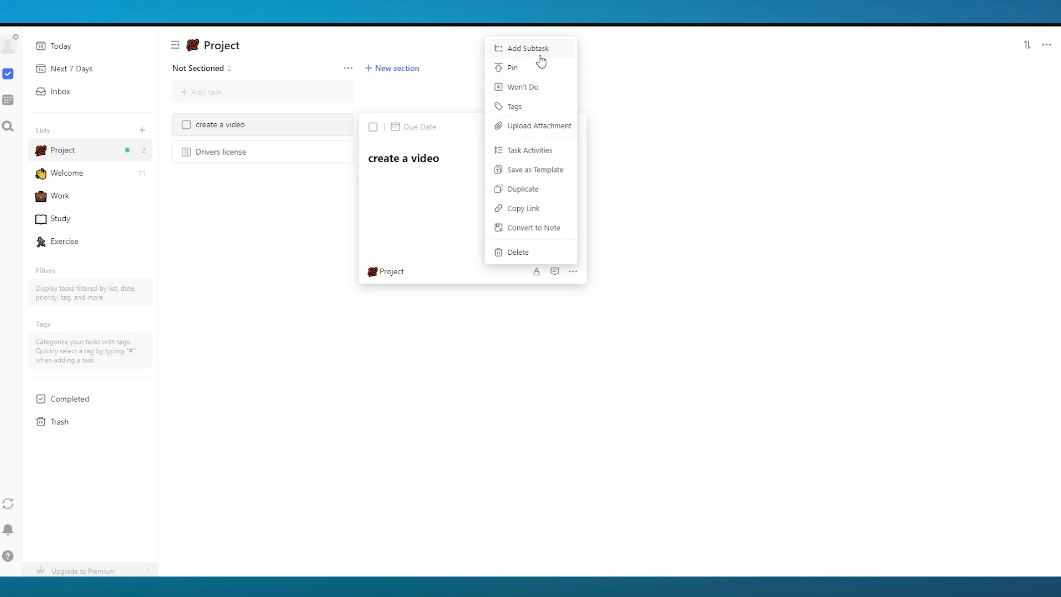
click(227, 157)
click(286, 129)
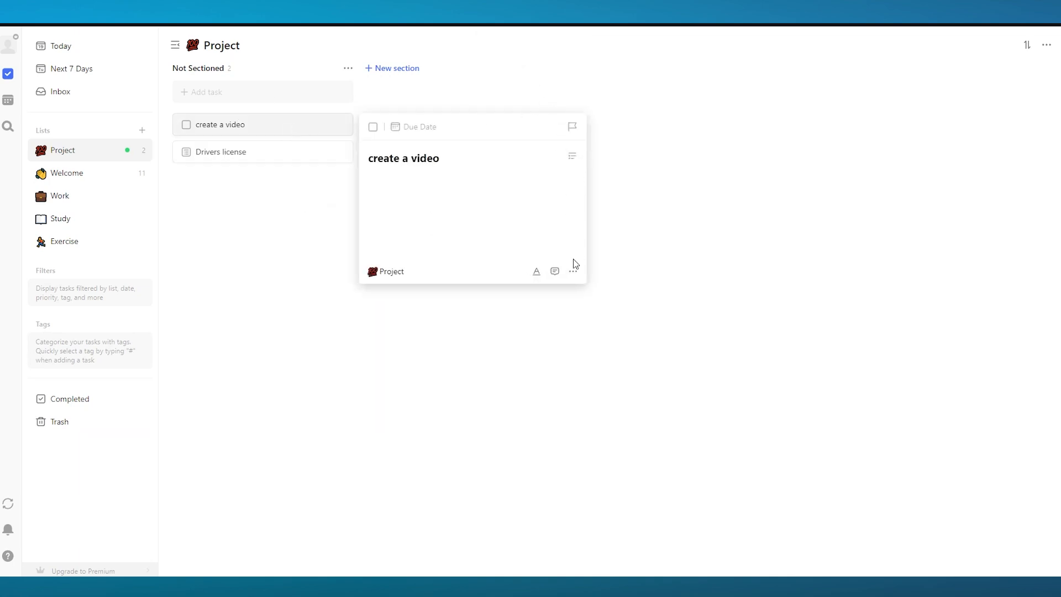
click(573, 270)
click(534, 66)
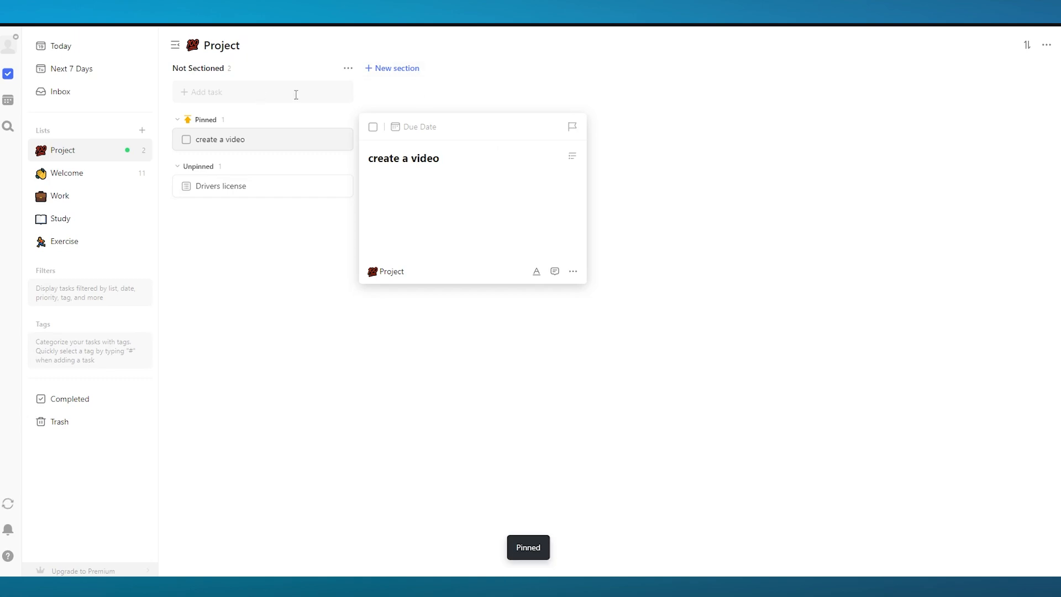
Mark the "create a video" task as Won't Do, then reopen it
click(573, 271)
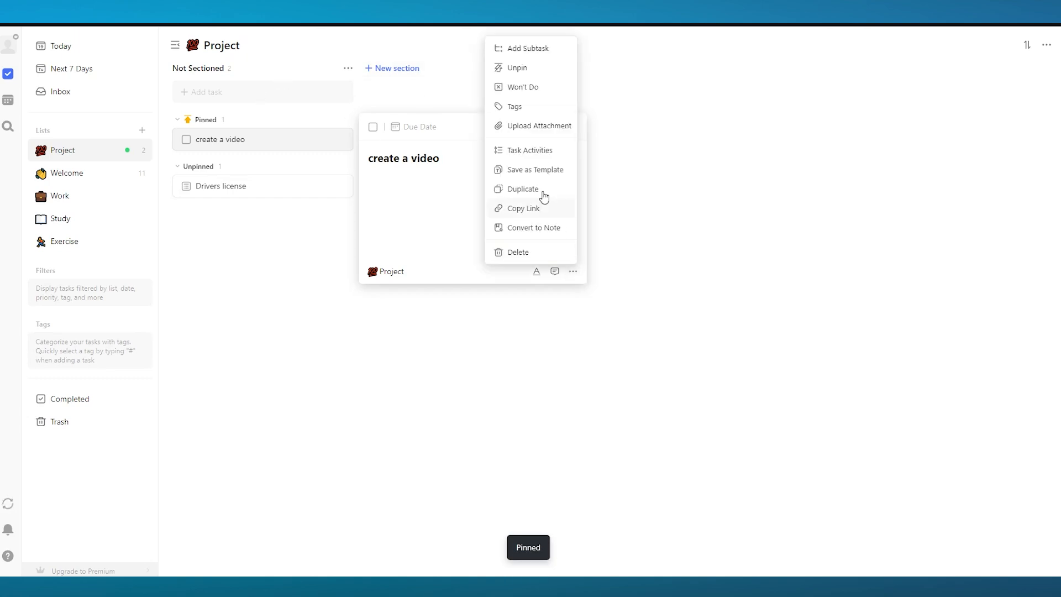
click(534, 88)
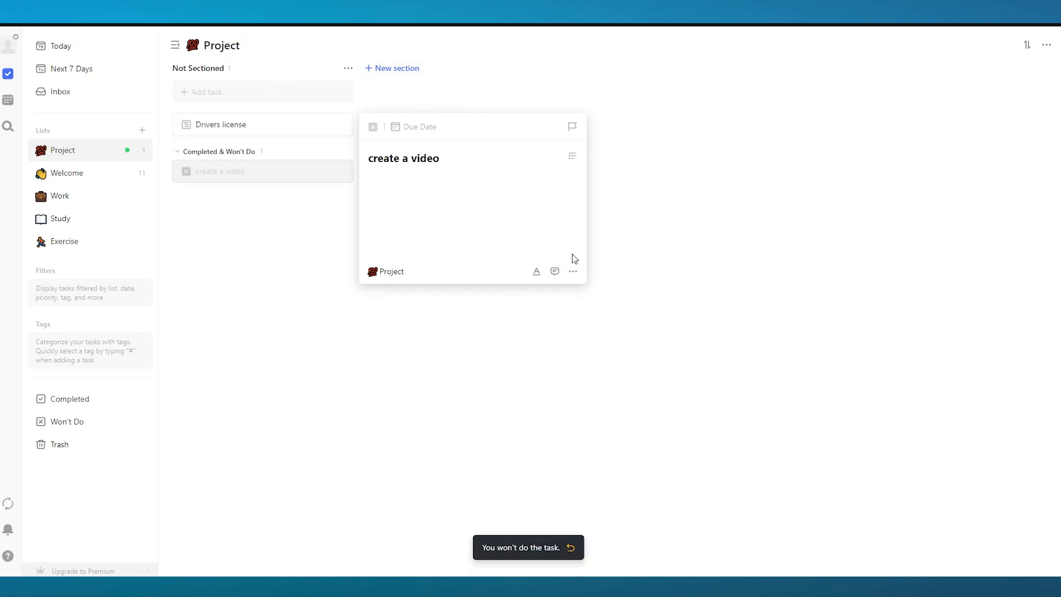
click(575, 272)
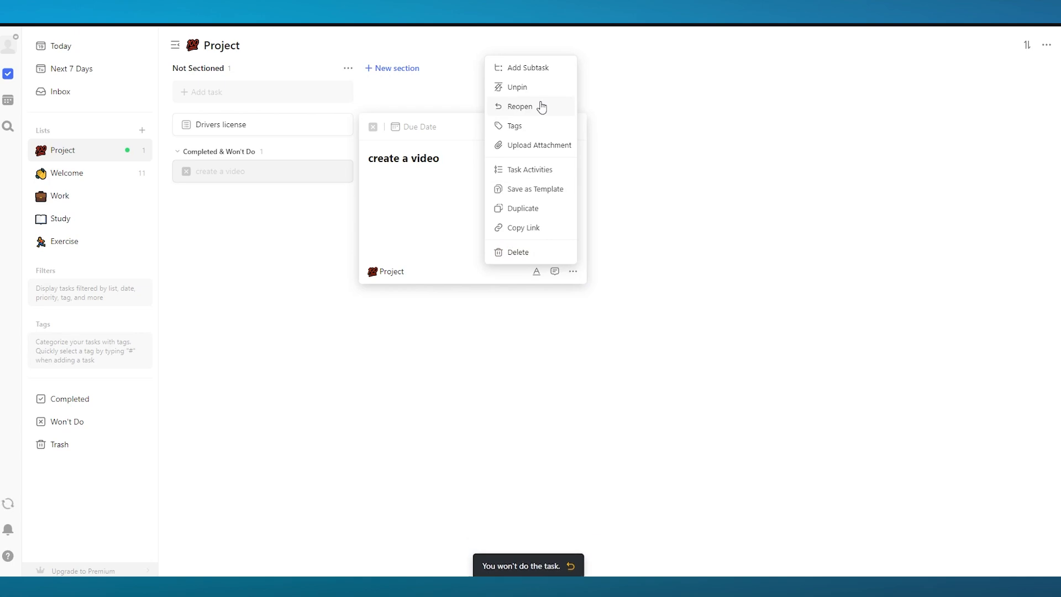
click(539, 107)
click(572, 271)
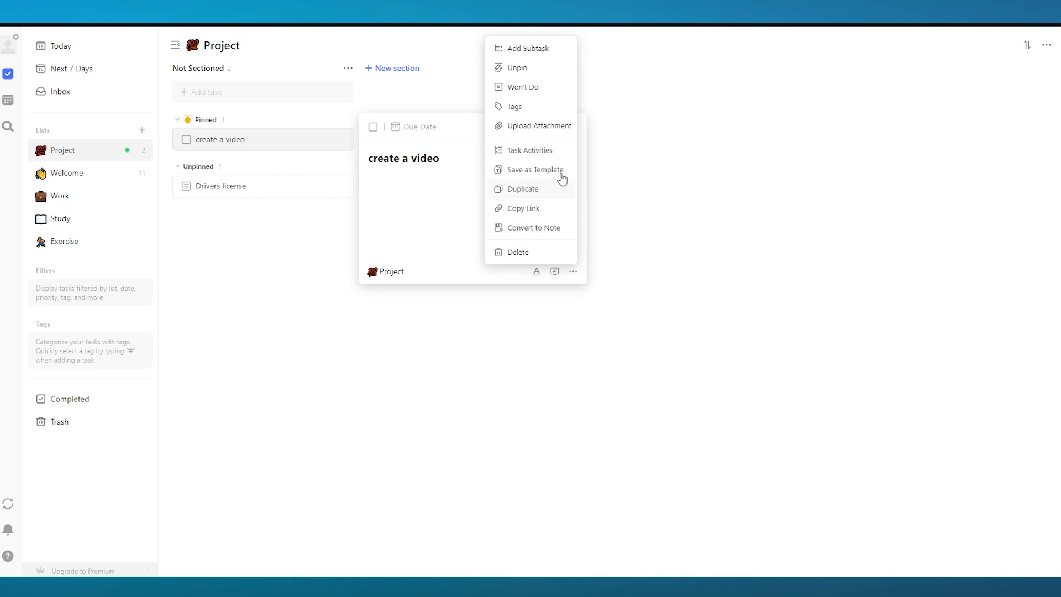
click(624, 185)
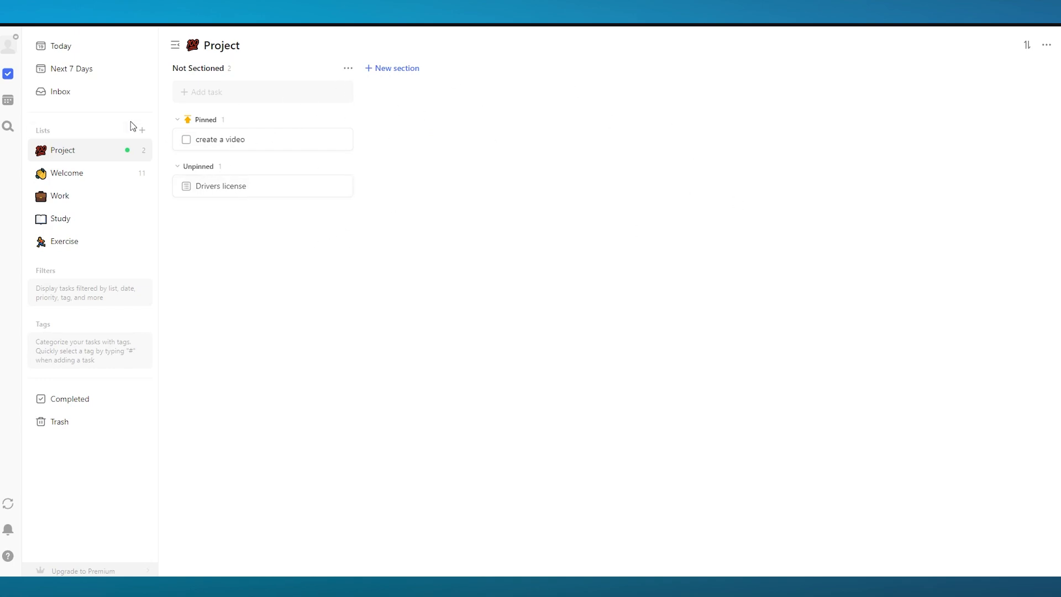
Collapse the Lists section in the sidebar
mouse_move(133, 159)
click(140, 134)
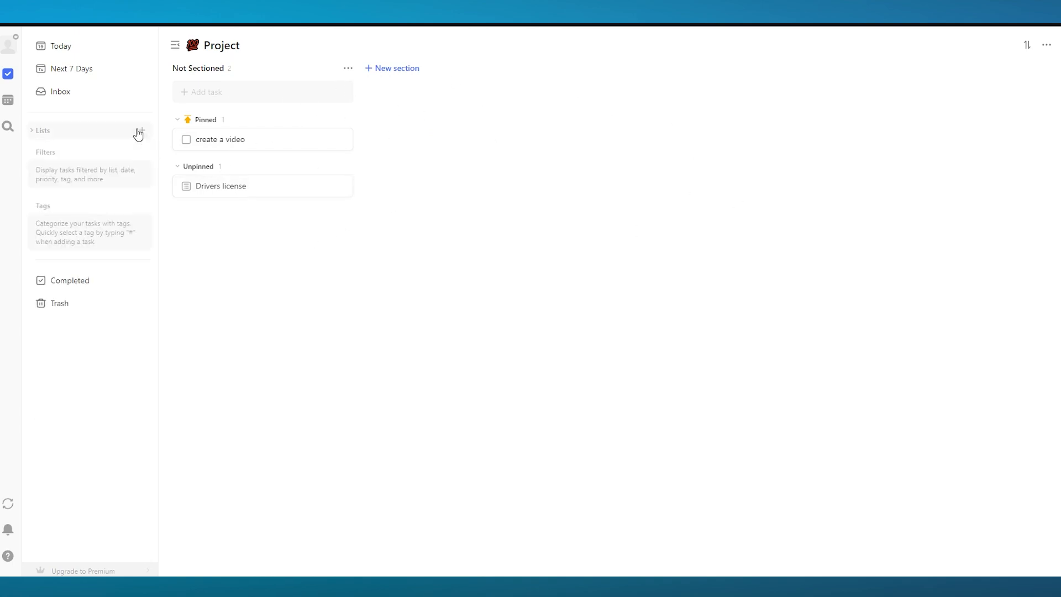
click(122, 134)
click(140, 134)
click(143, 133)
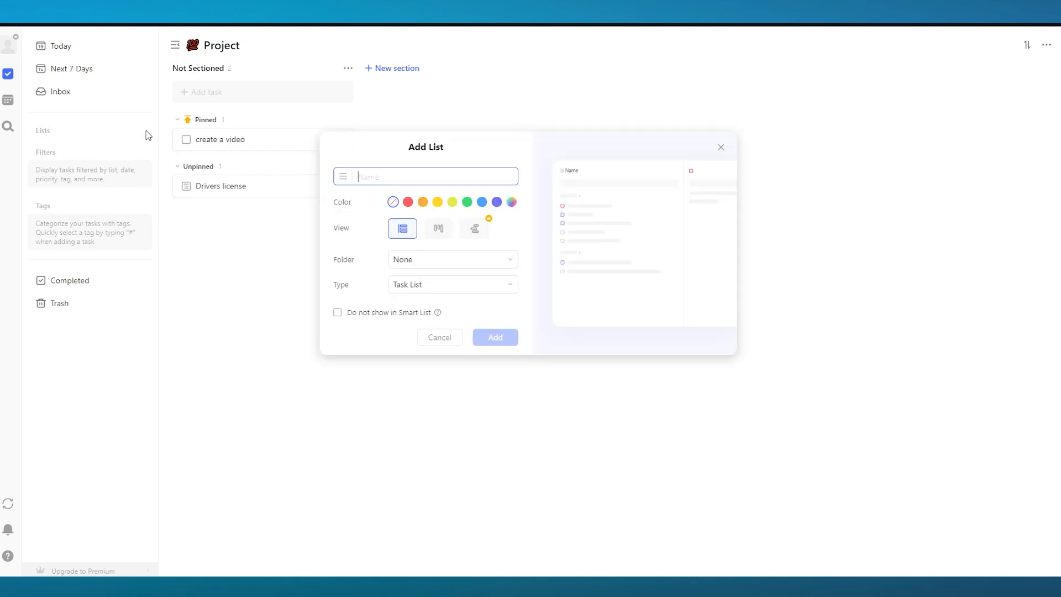
click(620, 205)
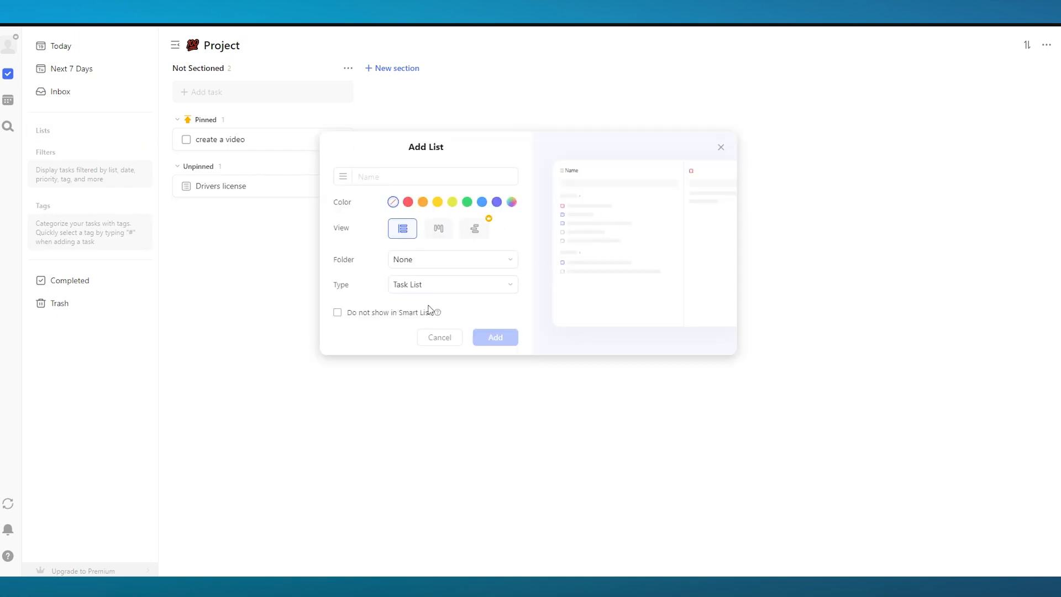
click(721, 147)
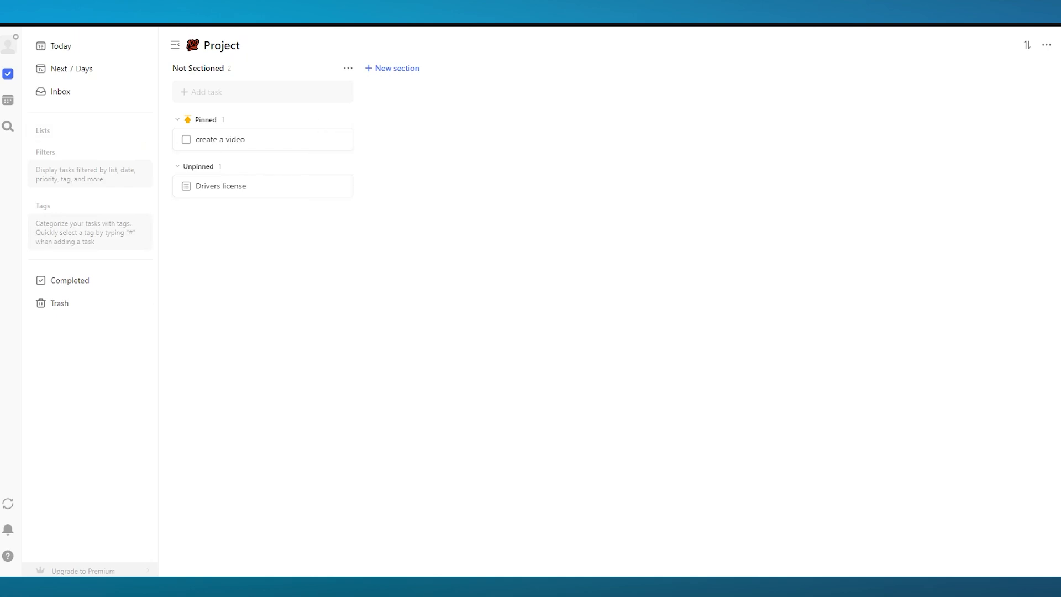
Open the Calendar view and dismiss the premium prompt
click(8, 101)
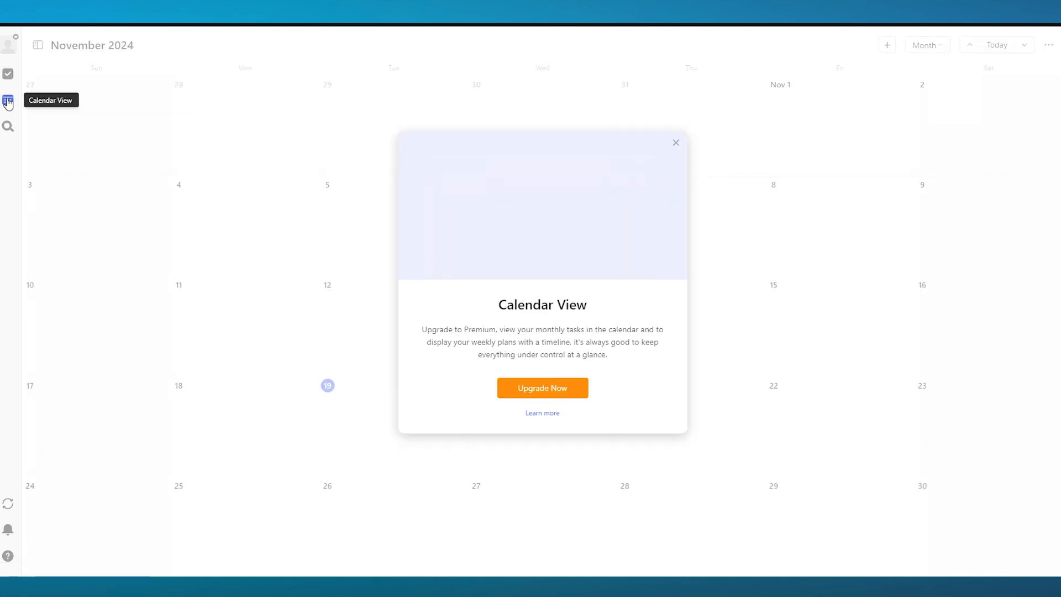
click(677, 145)
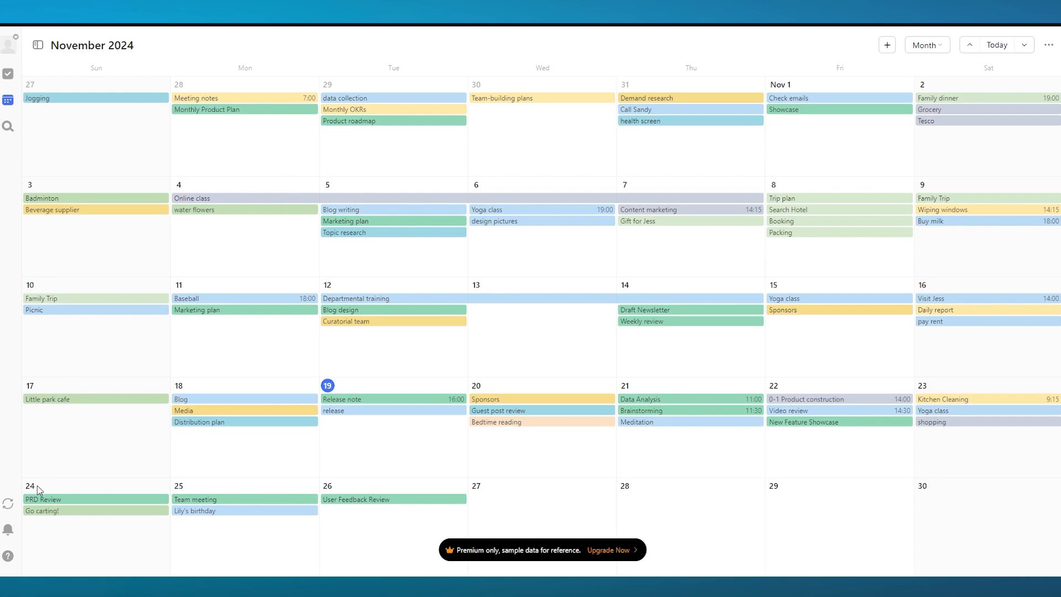
Open the keyboard Shortcuts panel from the help menu, review it and close it
click(8, 555)
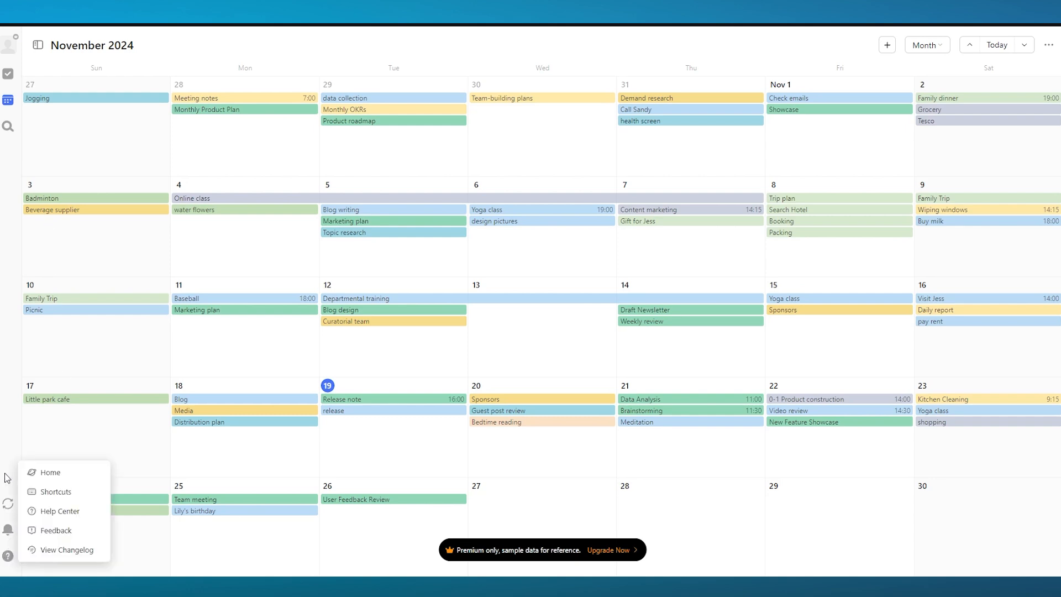
click(56, 492)
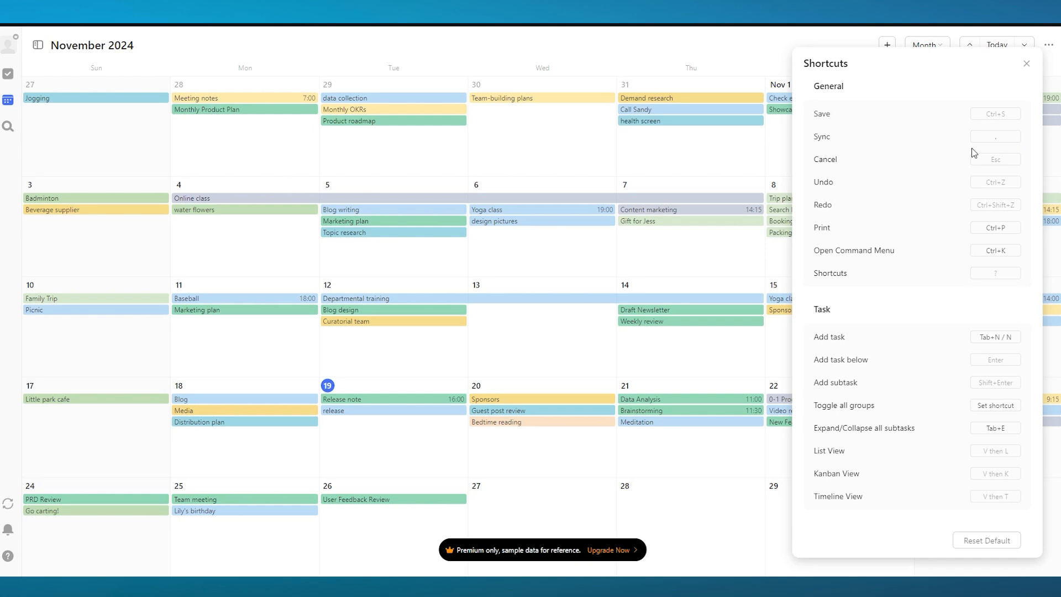
click(1001, 137)
click(1002, 233)
click(681, 66)
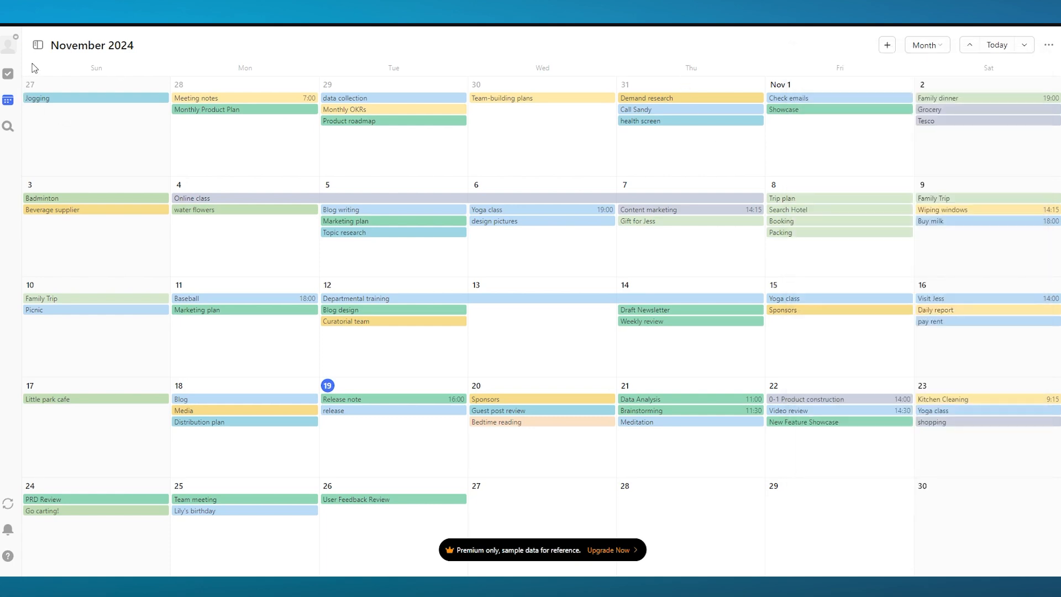
Return to the task list and open the quick-add task box with its shortcut, then dismiss it
click(7, 73)
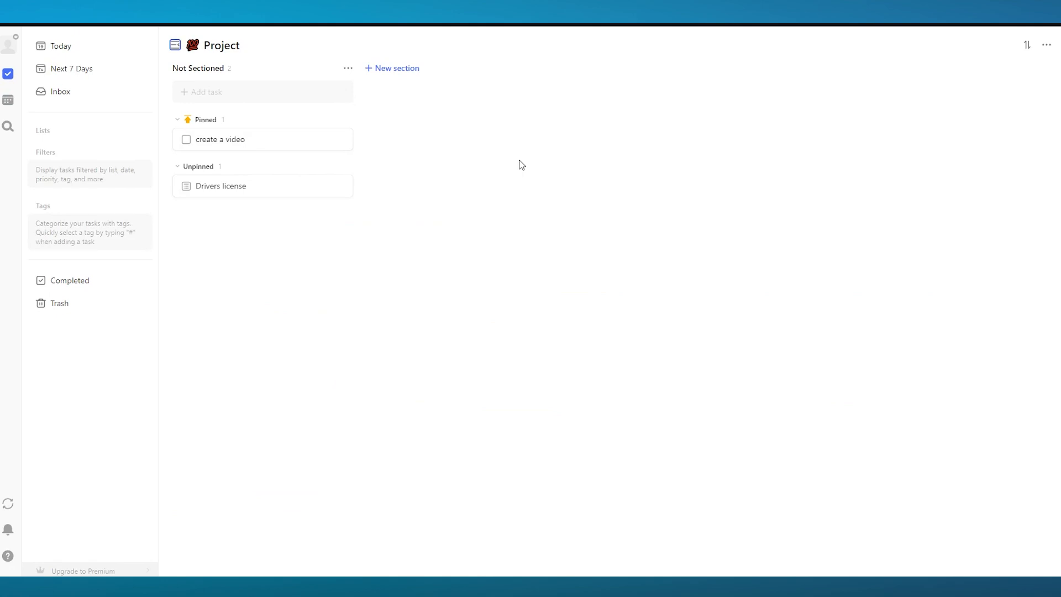
key(n)
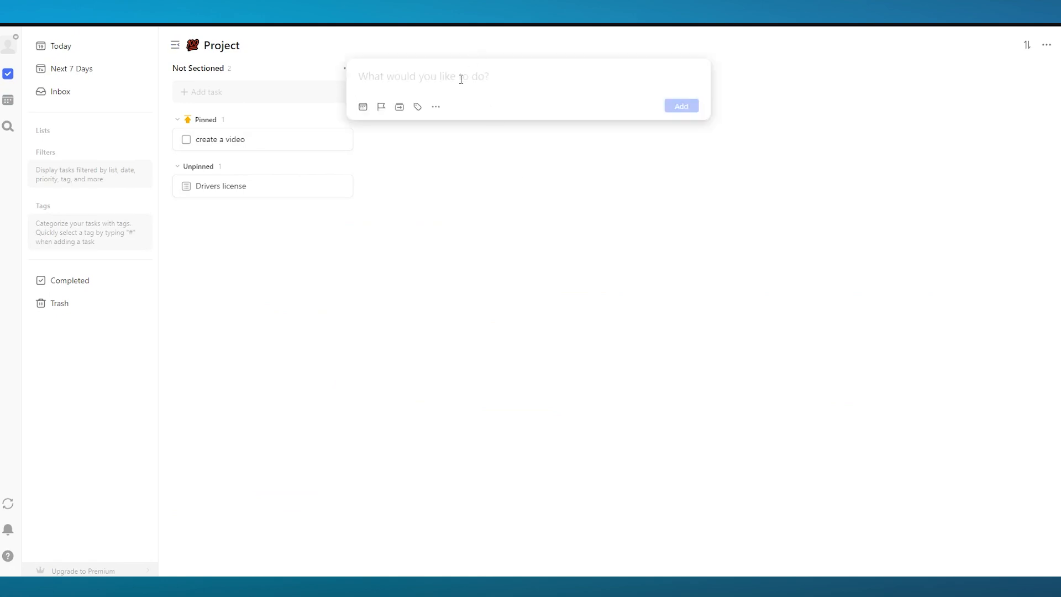
click(502, 197)
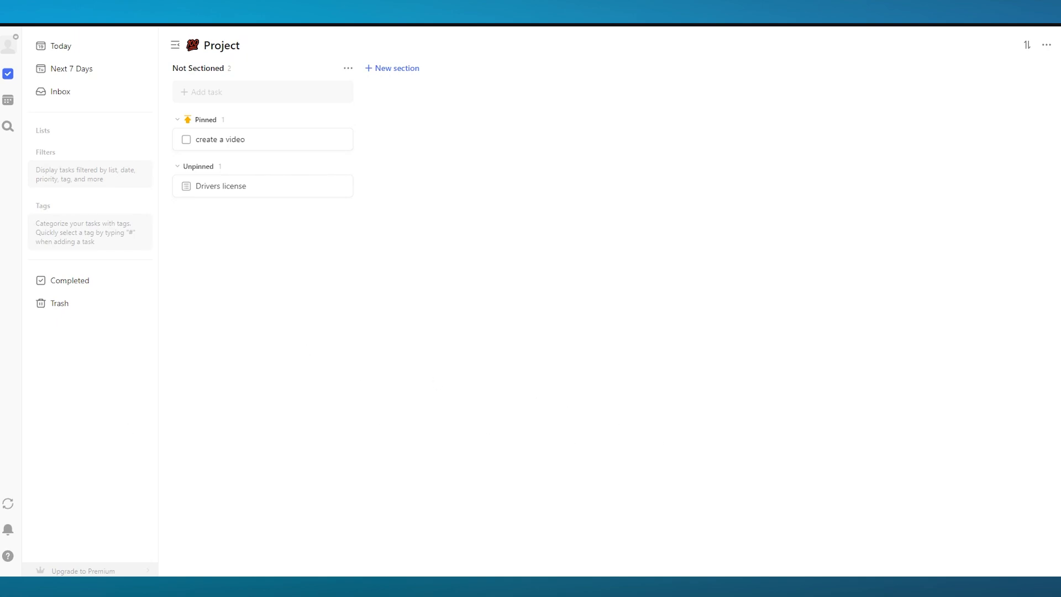
Open Settings from the account menu and browse the Integrations & Import section
click(9, 47)
click(60, 71)
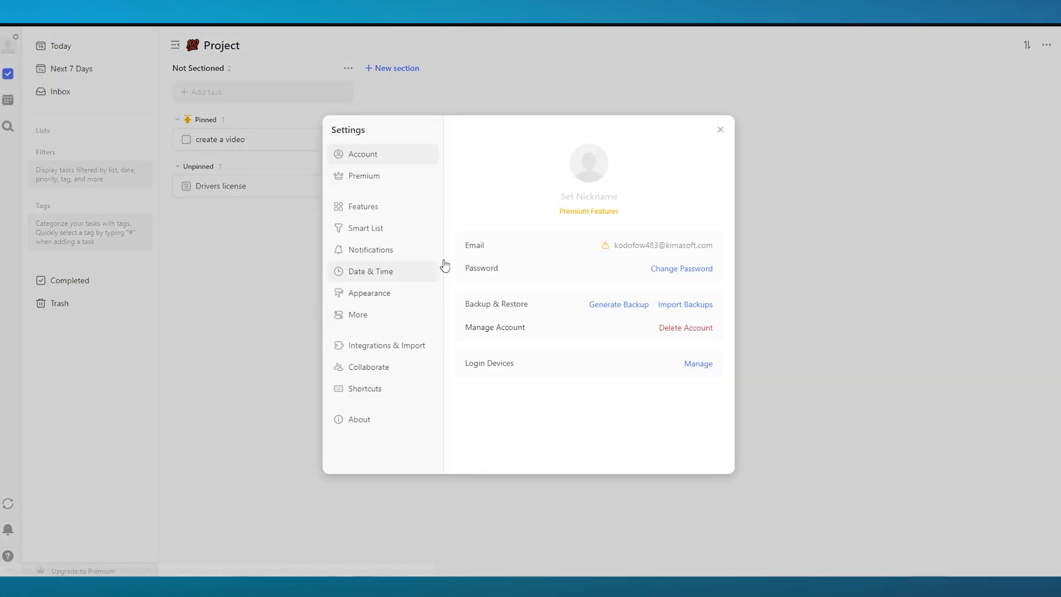
click(376, 346)
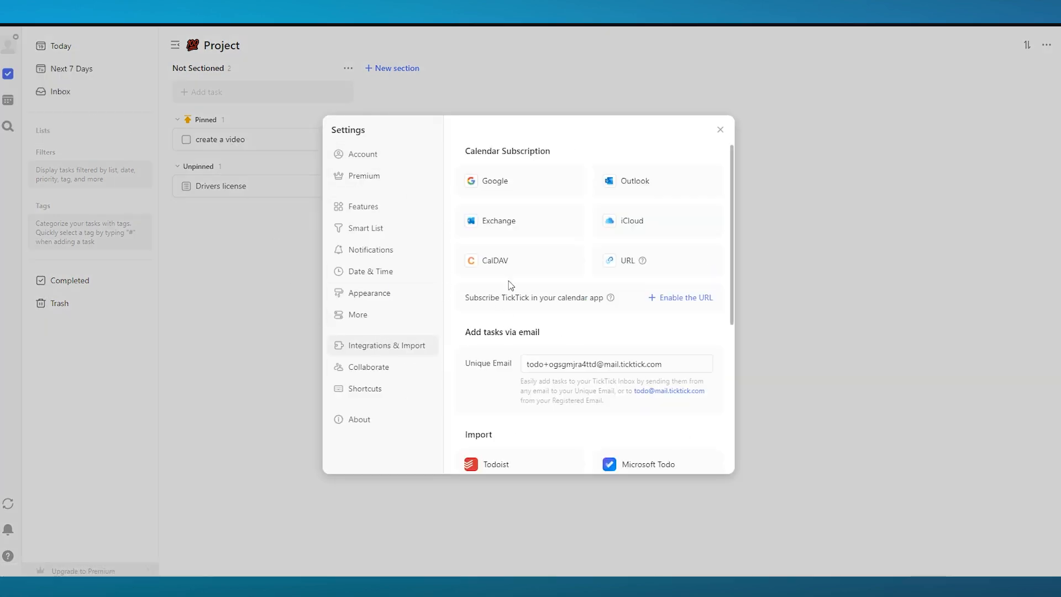
scroll(583, 309, down, 3)
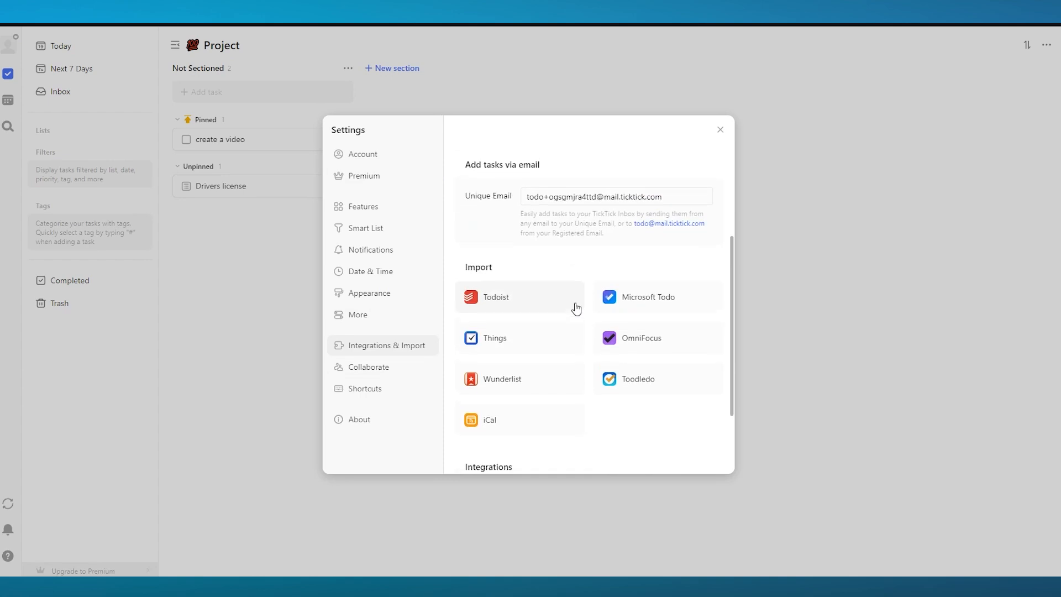
scroll(577, 307, up, 3)
scroll(559, 262, down, 2)
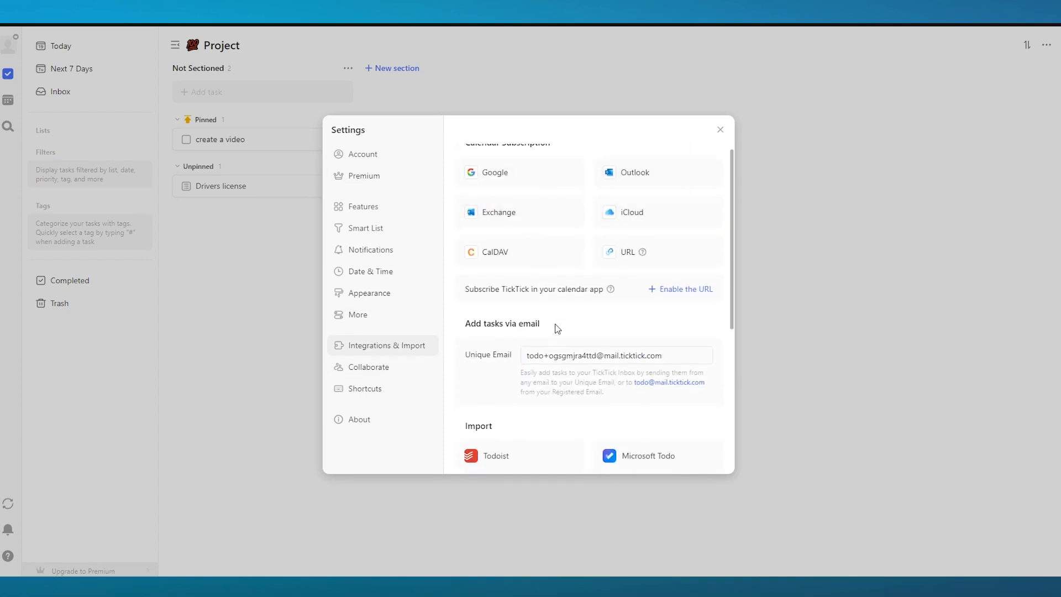
scroll(522, 252, down, 3)
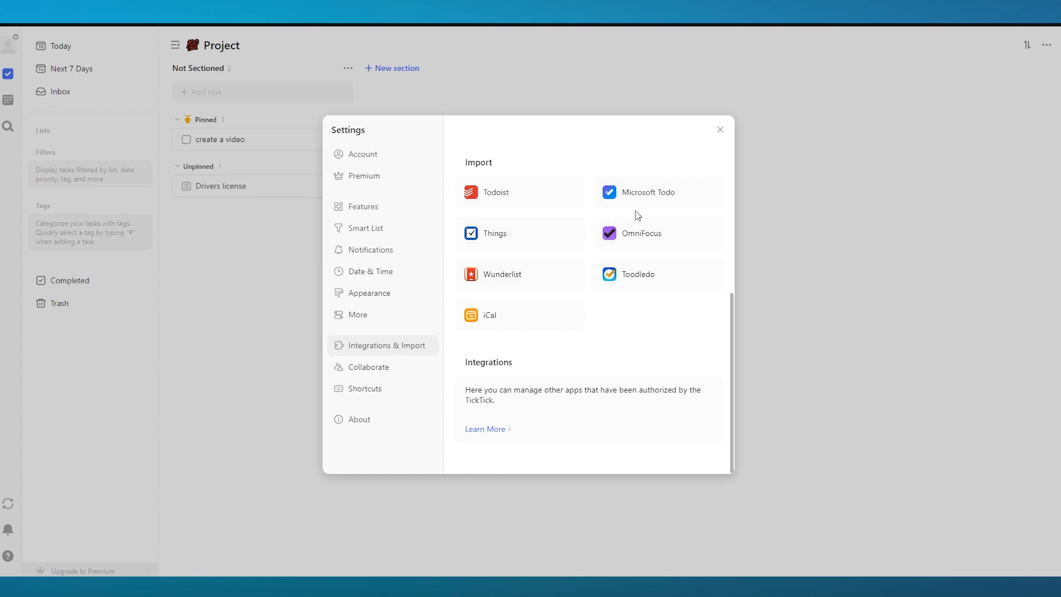
scroll(539, 263, up, 2)
scroll(540, 261, up, 3)
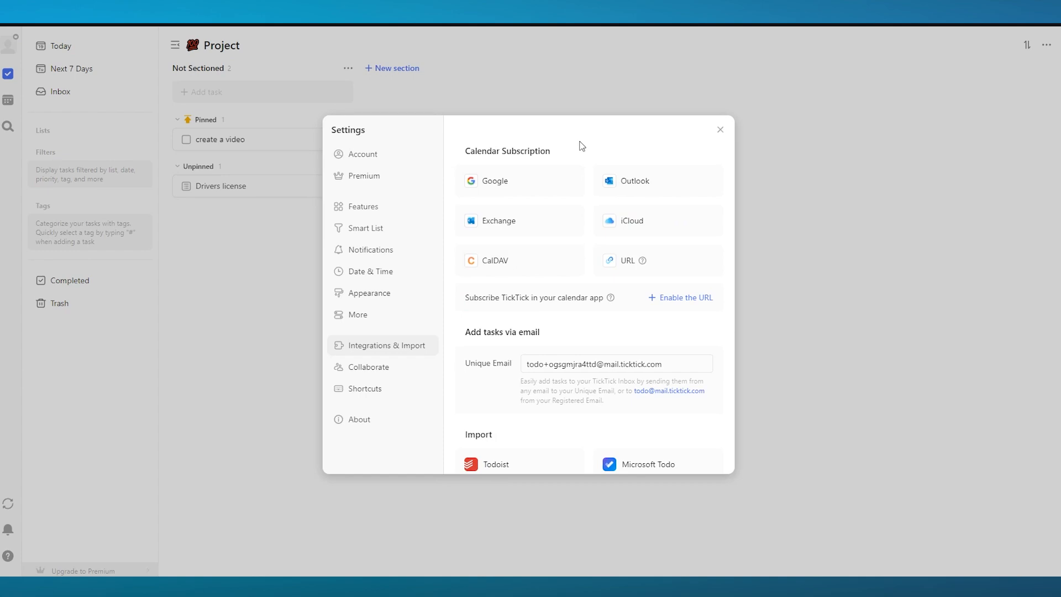
Enable the Eisenhower Matrix, Habit Tracker and Pomodoro features in Settings
click(397, 205)
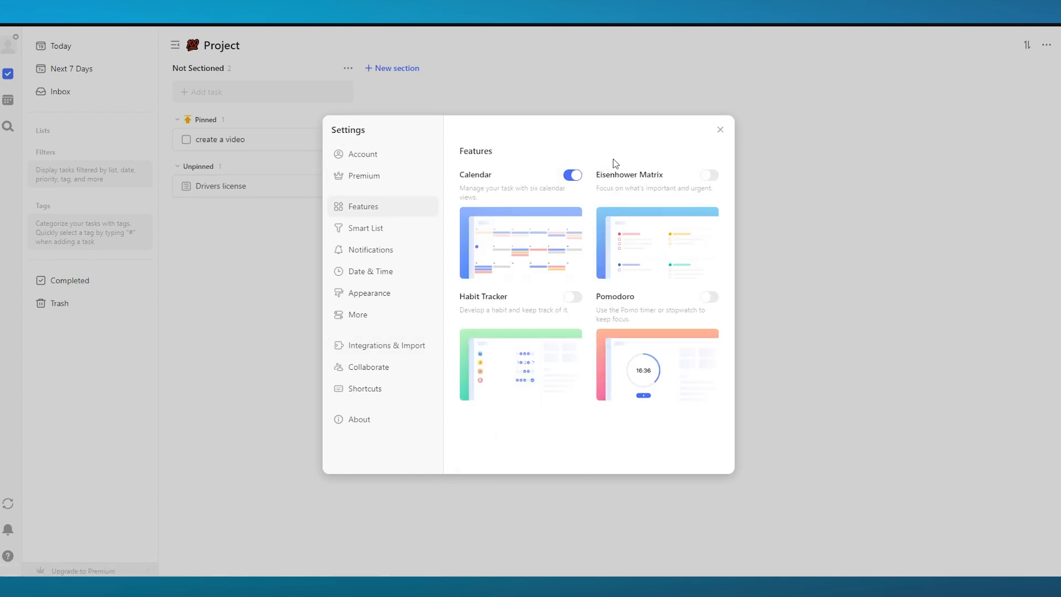
click(705, 177)
click(573, 297)
click(705, 299)
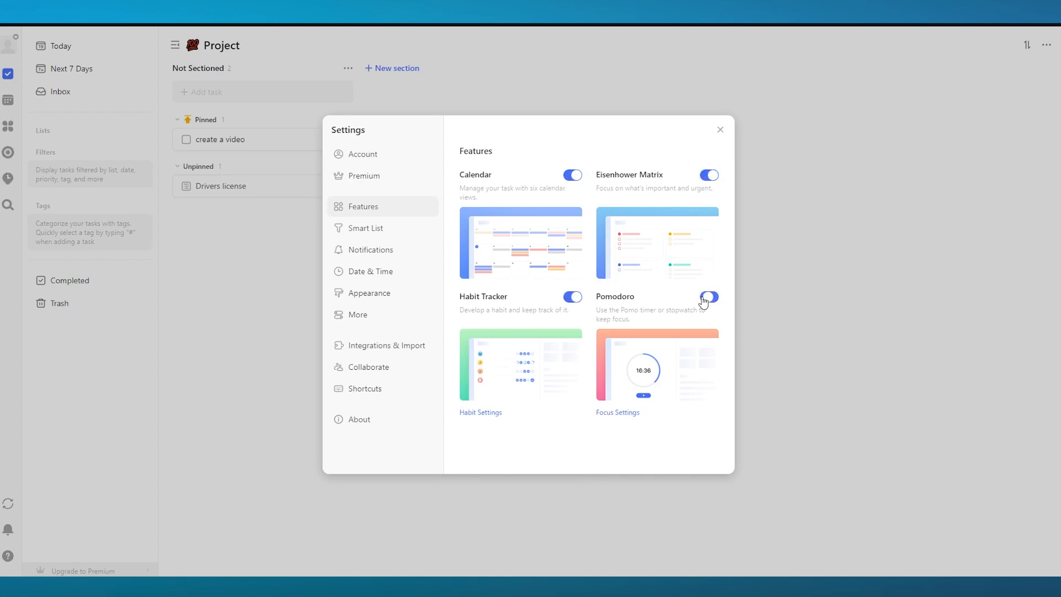
Review the Smart List, Notifications and Date & Time settings sections
click(395, 228)
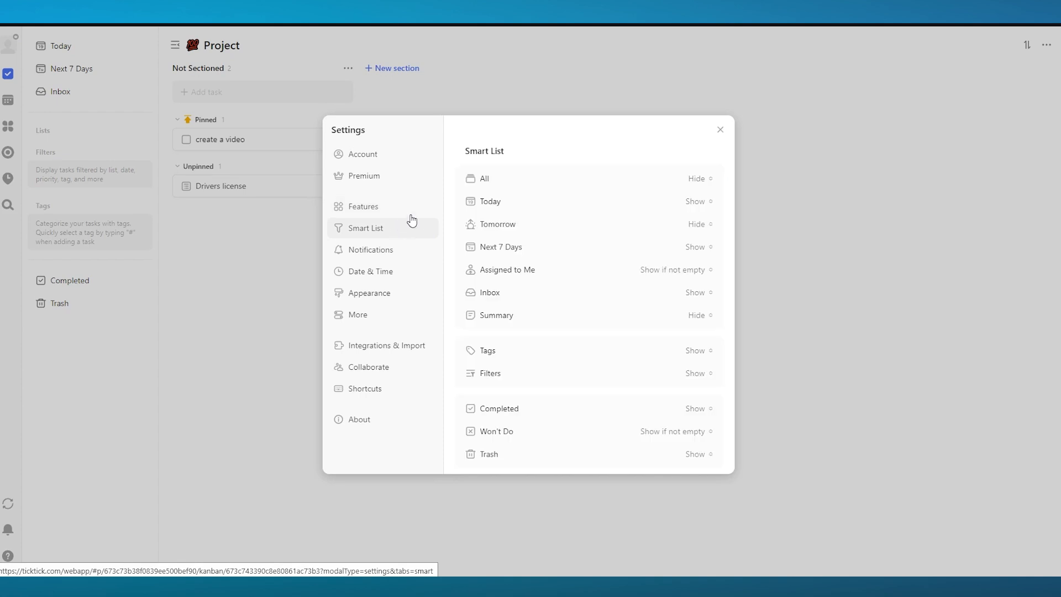
scroll(565, 197, down, 1)
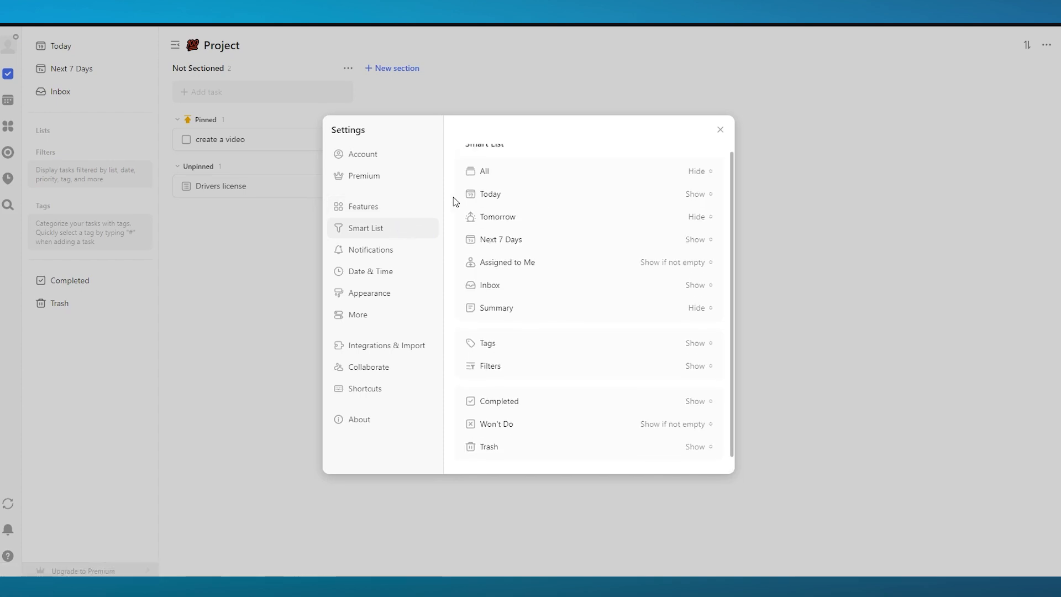
click(371, 249)
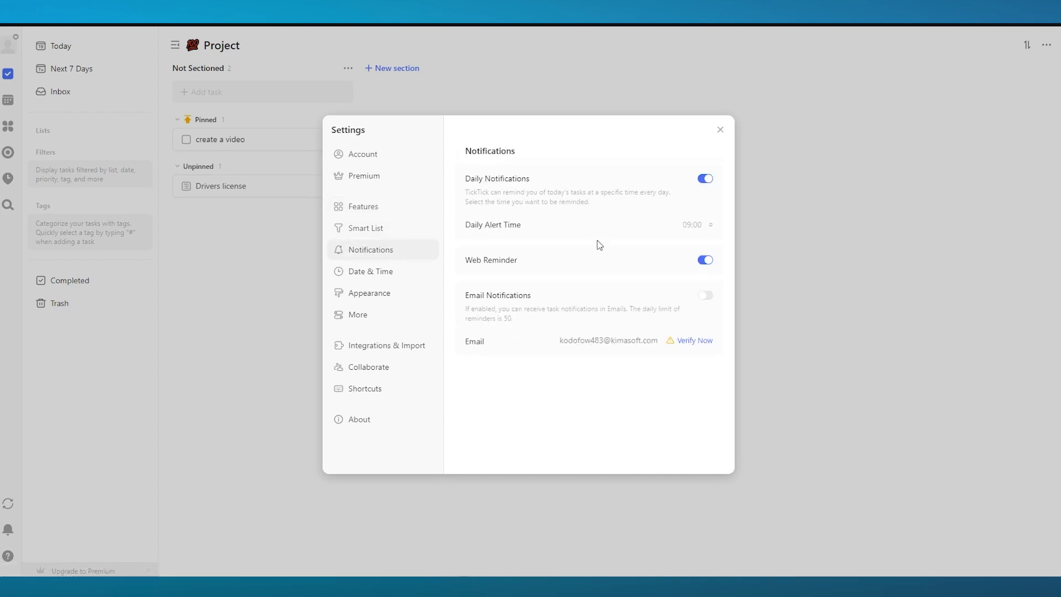
click(366, 279)
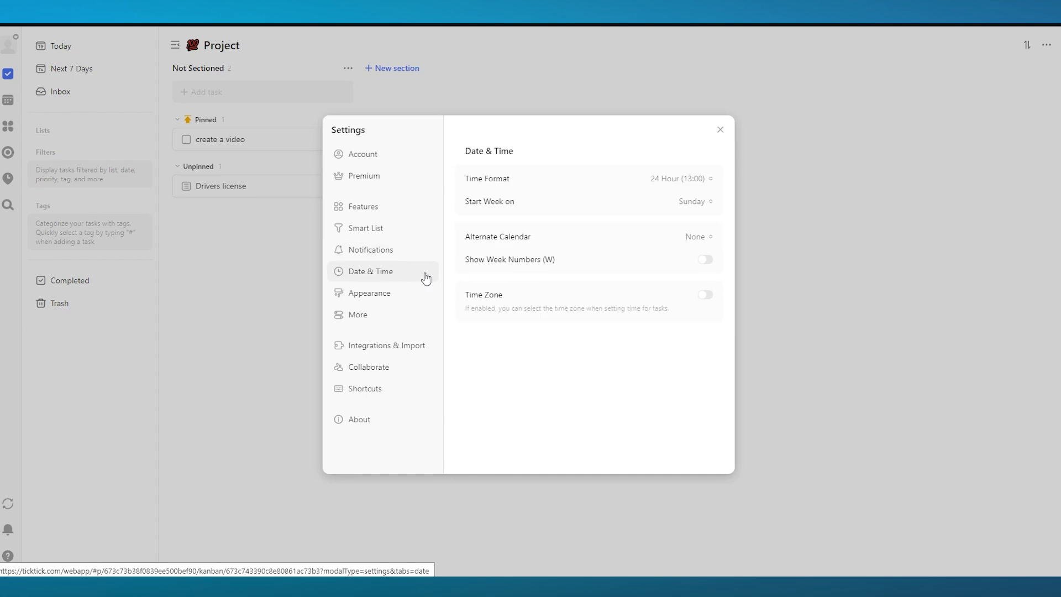
click(681, 179)
click(620, 199)
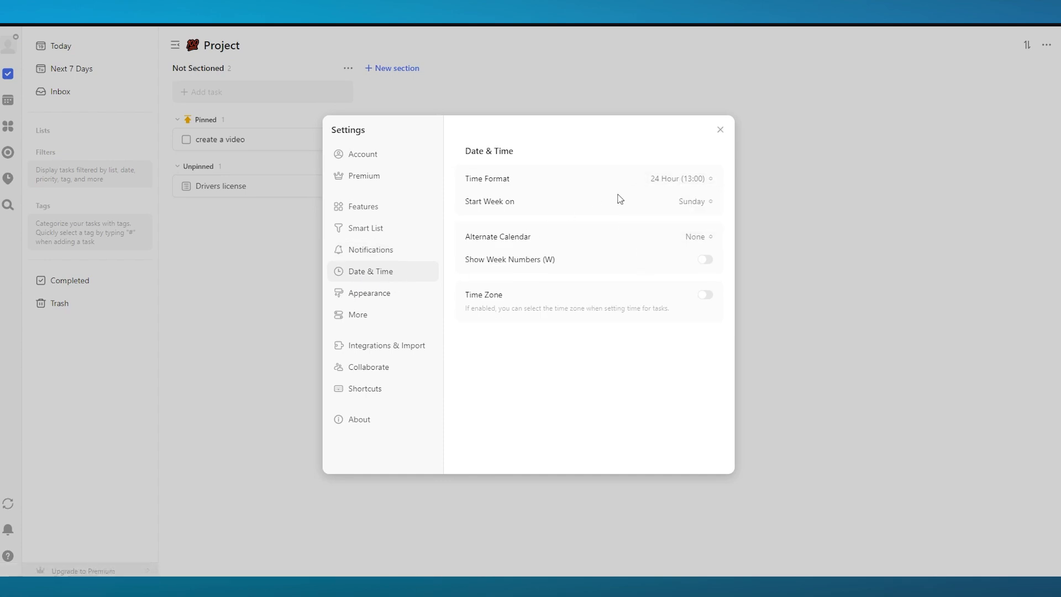
Try several Color Series themes in Appearance and settle on the Navy theme
click(387, 293)
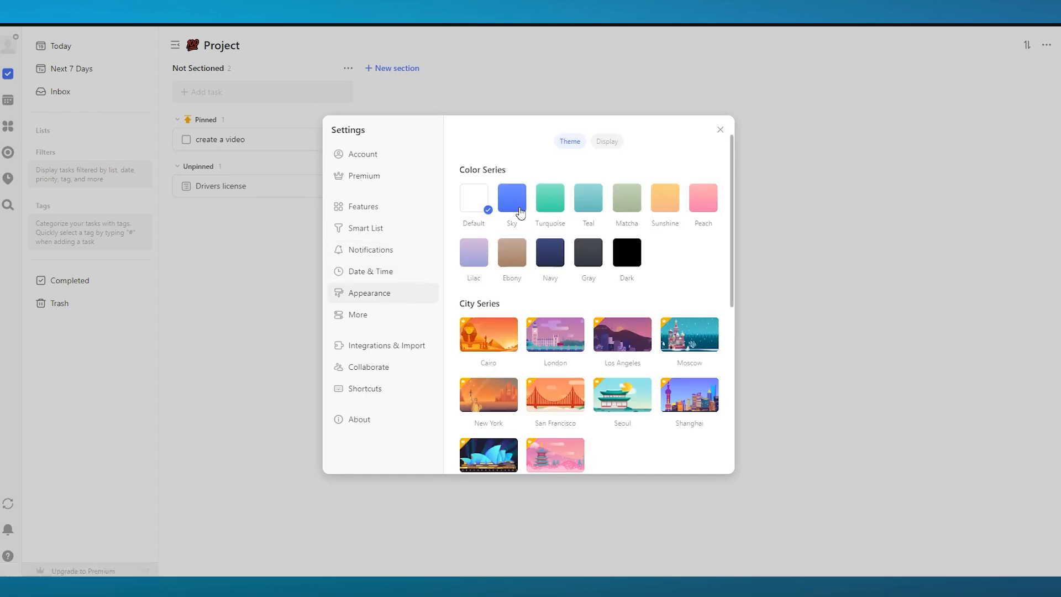
click(547, 255)
click(556, 212)
click(598, 207)
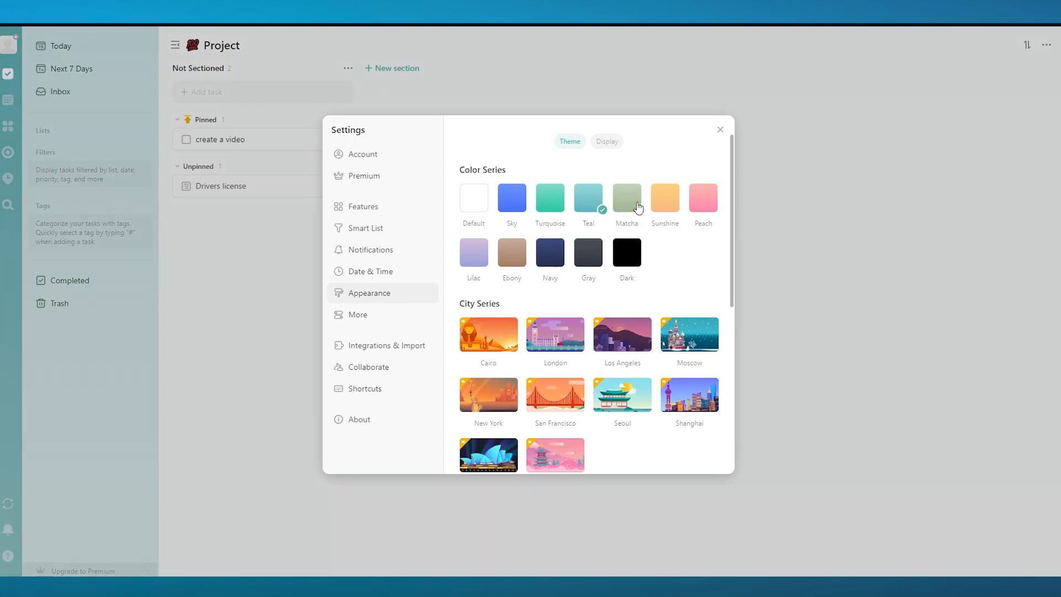
click(638, 208)
click(679, 208)
click(554, 262)
click(481, 259)
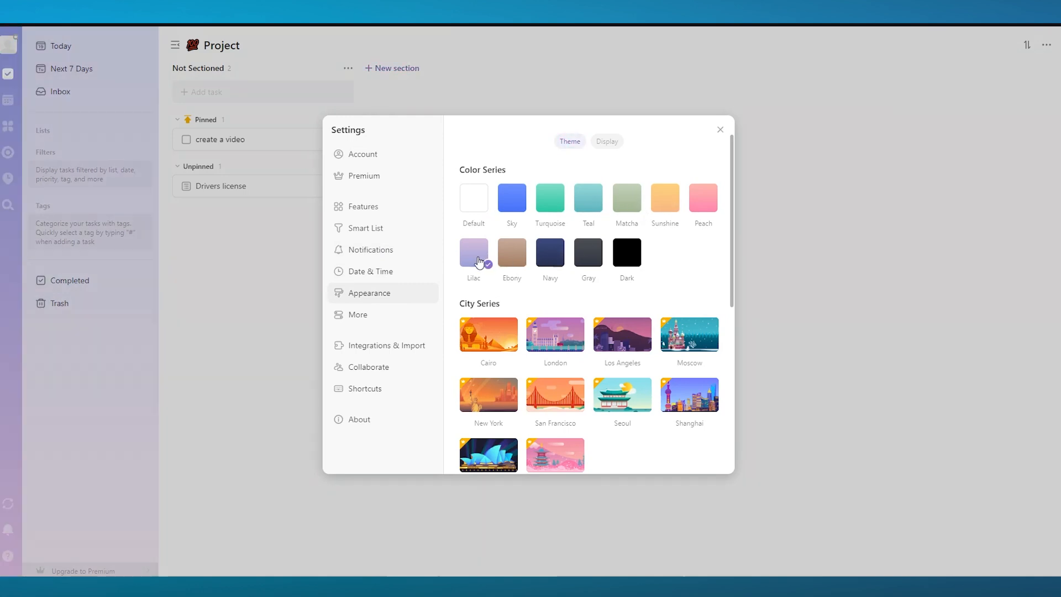
click(552, 263)
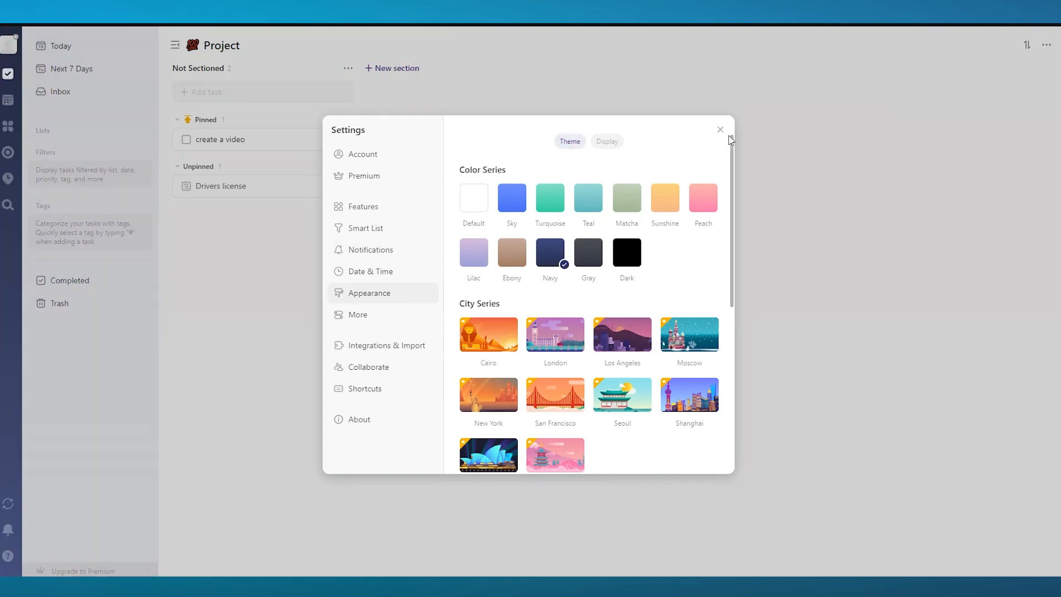
Browse the remaining theme series and the Display options in Appearance settings
scroll(604, 265, down, 4)
scroll(604, 265, up, 2)
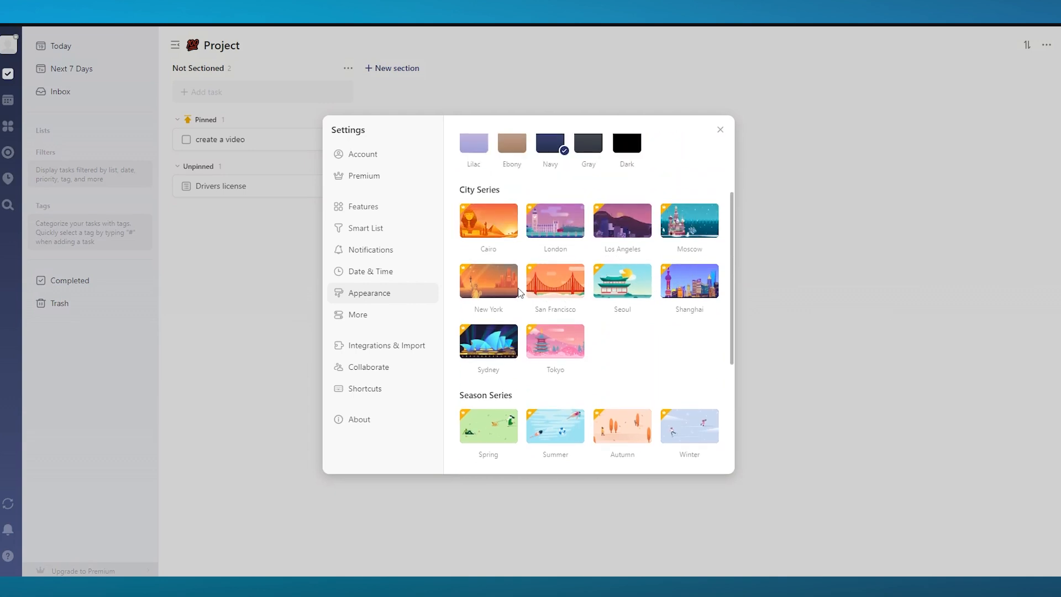
scroll(530, 318, down, 3)
scroll(567, 272, down, 1)
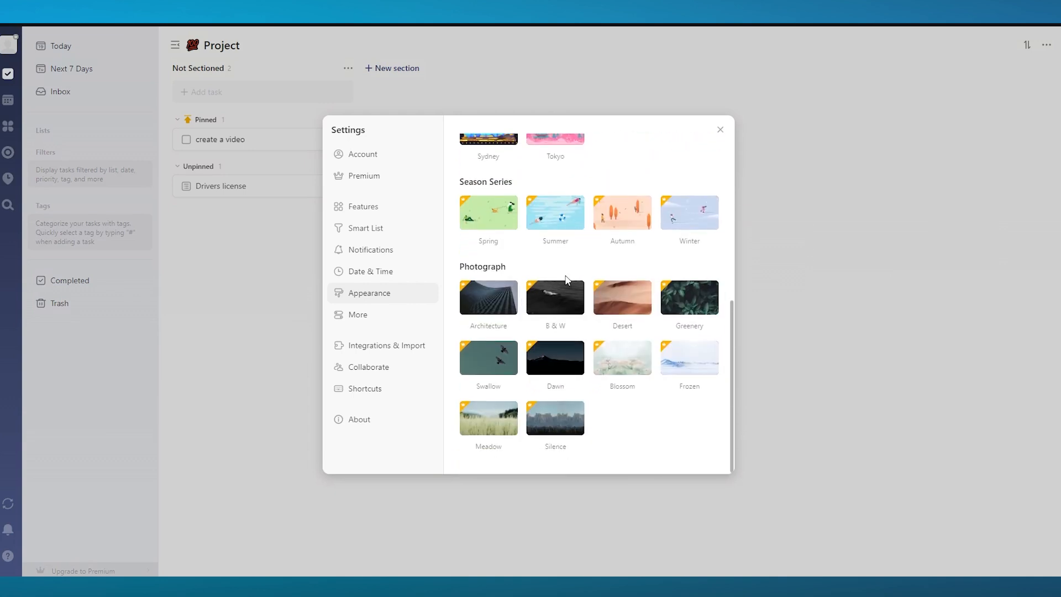
scroll(558, 291, up, 6)
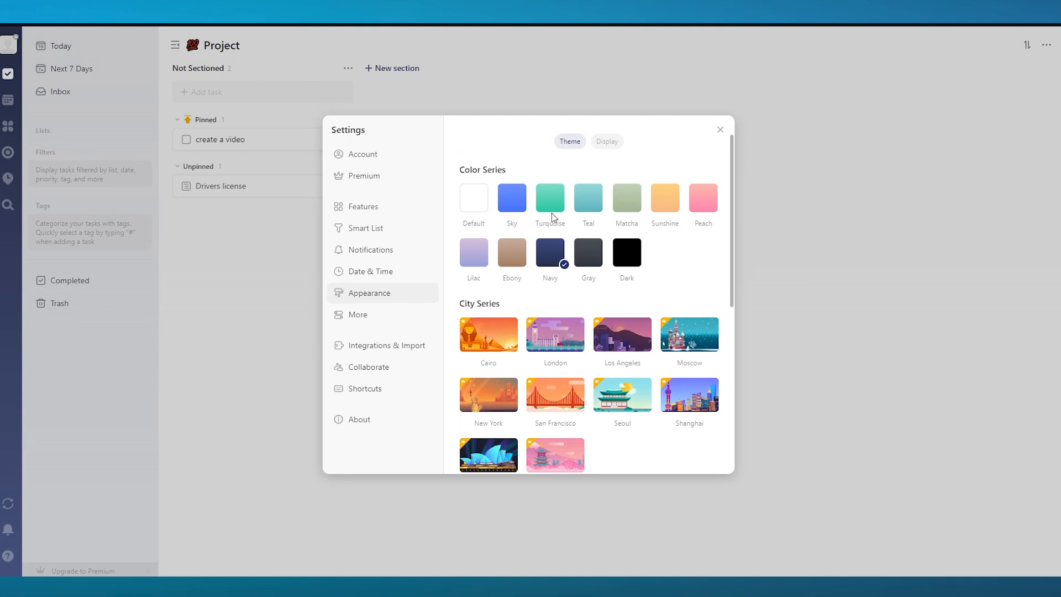
click(607, 144)
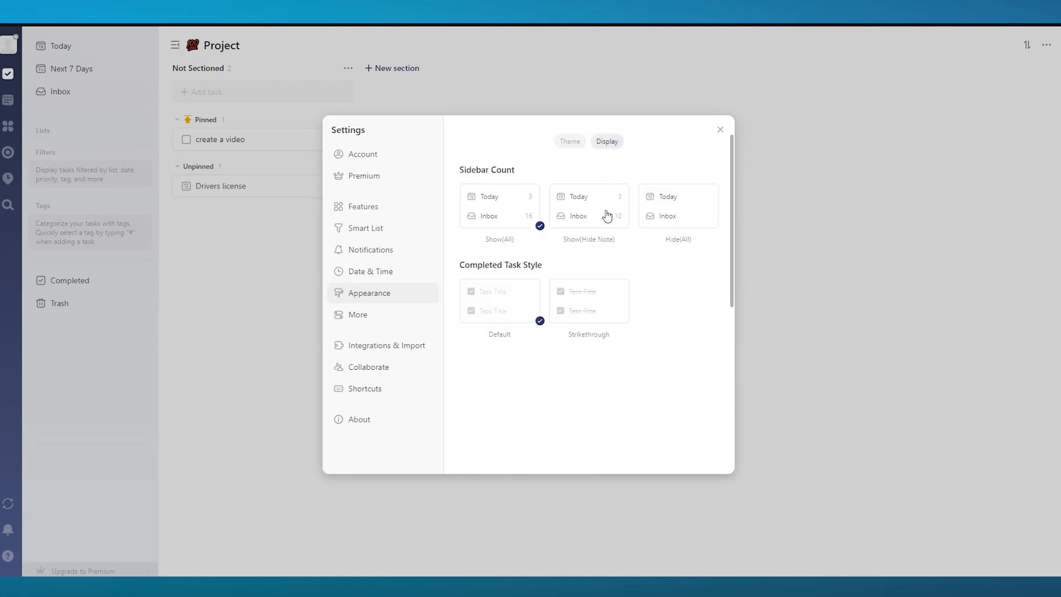
Review the More settings section, then close Settings
click(409, 278)
click(370, 312)
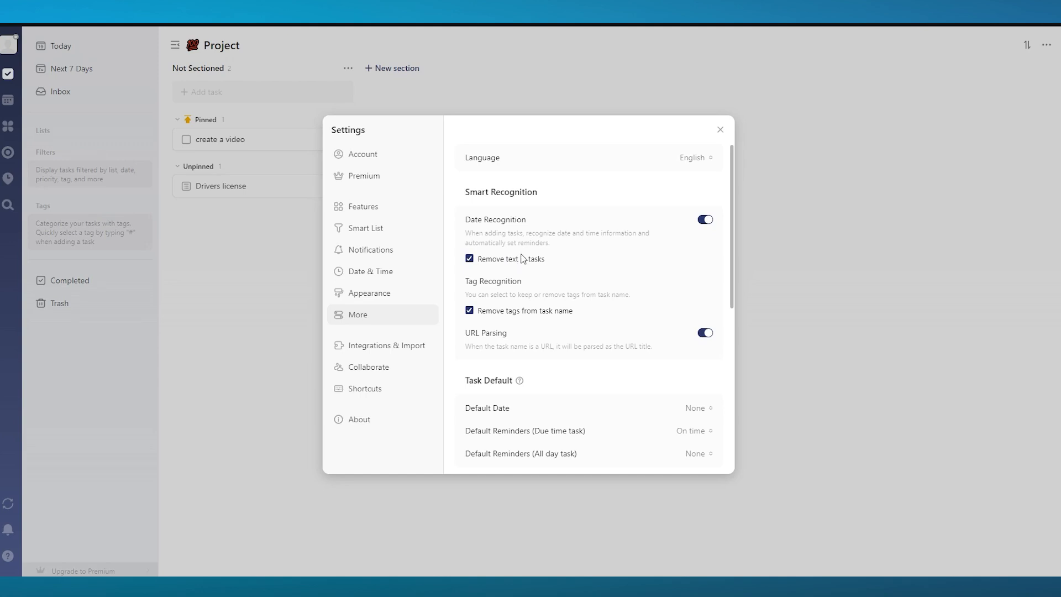
scroll(571, 205, down, 6)
scroll(663, 171, up, 6)
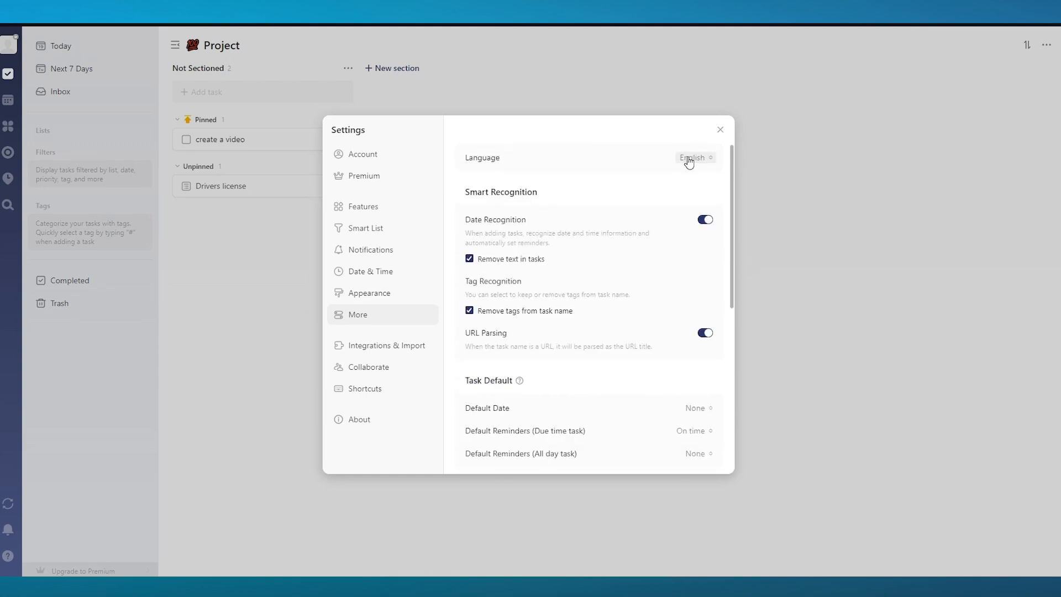
click(720, 130)
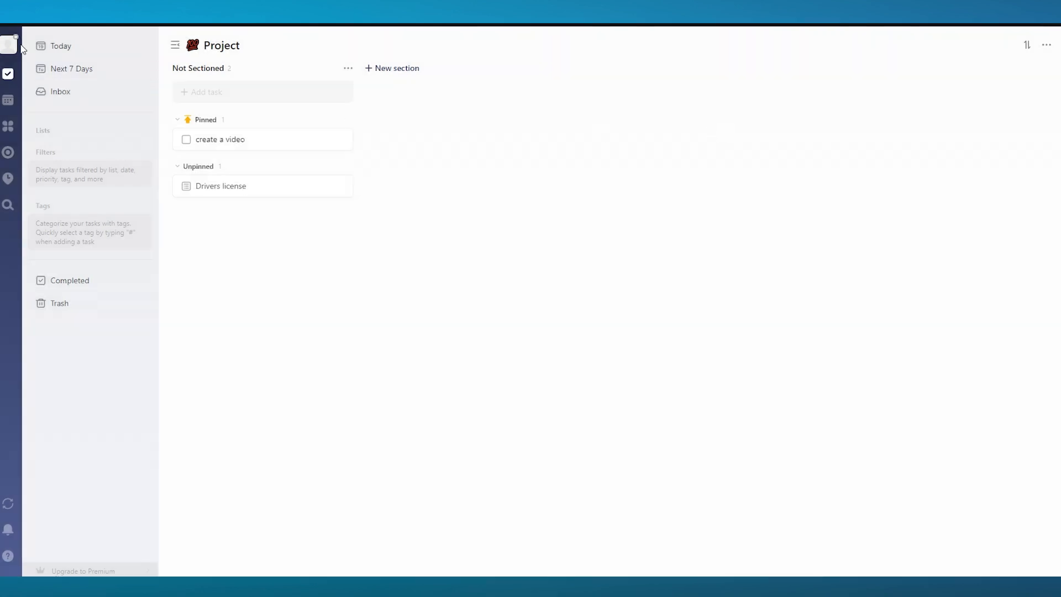